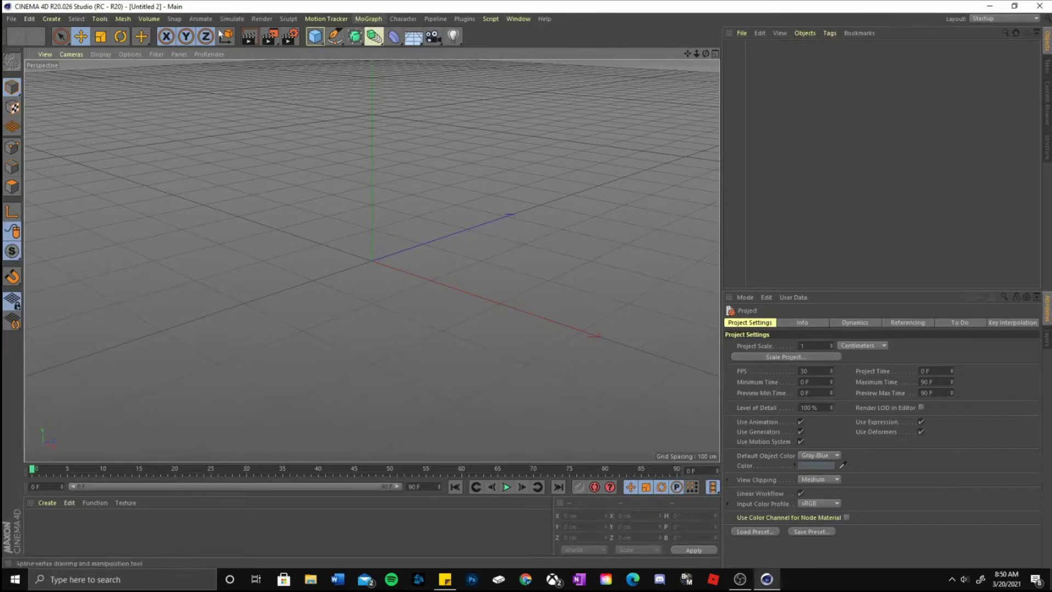
Add a MoText object to the scene and set its alignment to Middle
click(371, 19)
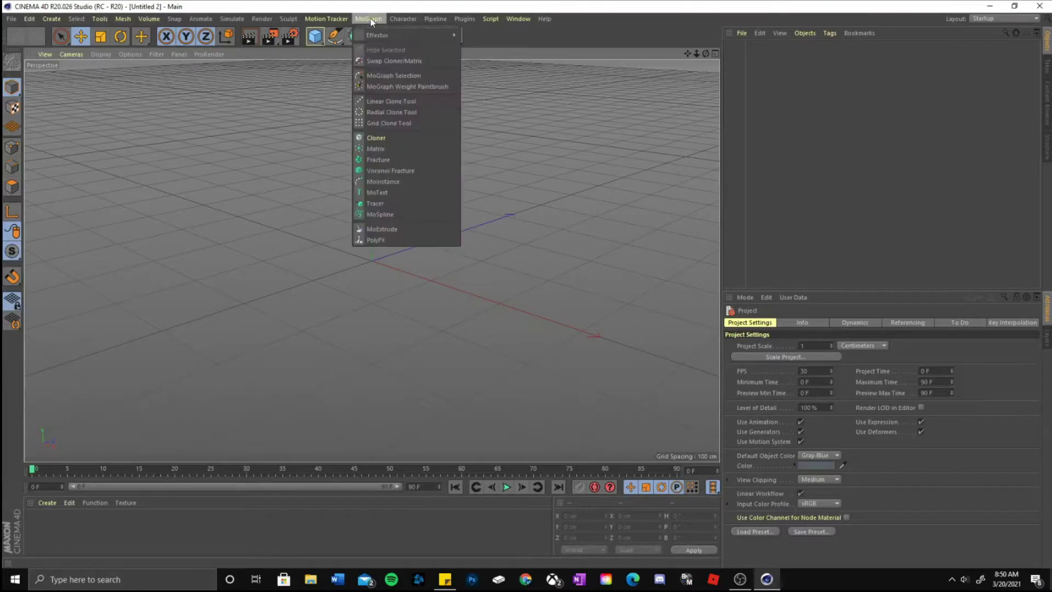
click(403, 192)
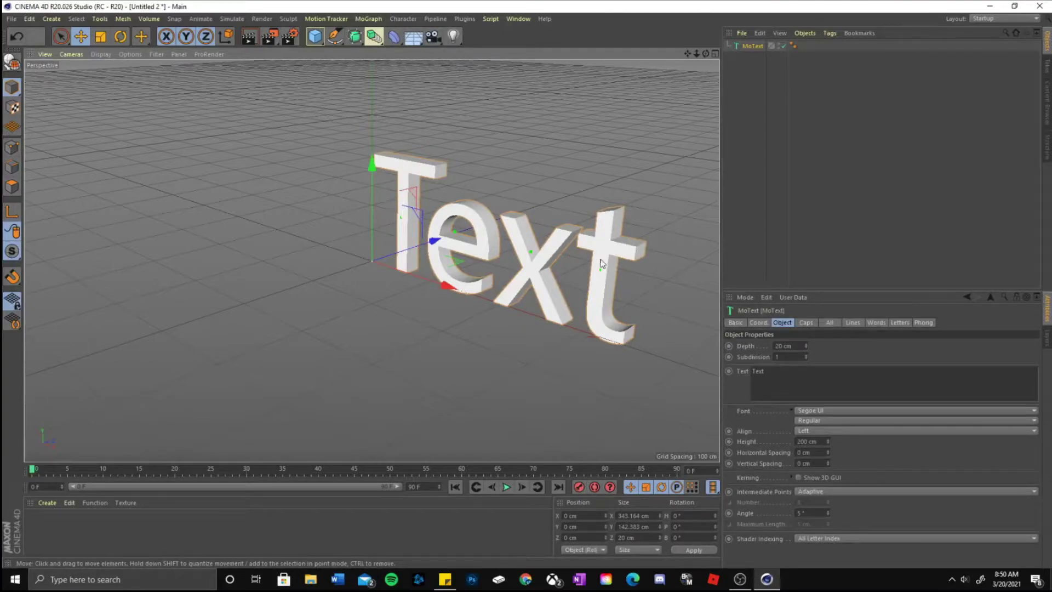
mouse_move(707, 54)
mouse_down()
mouse_move(707, 69)
mouse_move(706, 55)
mouse_up()
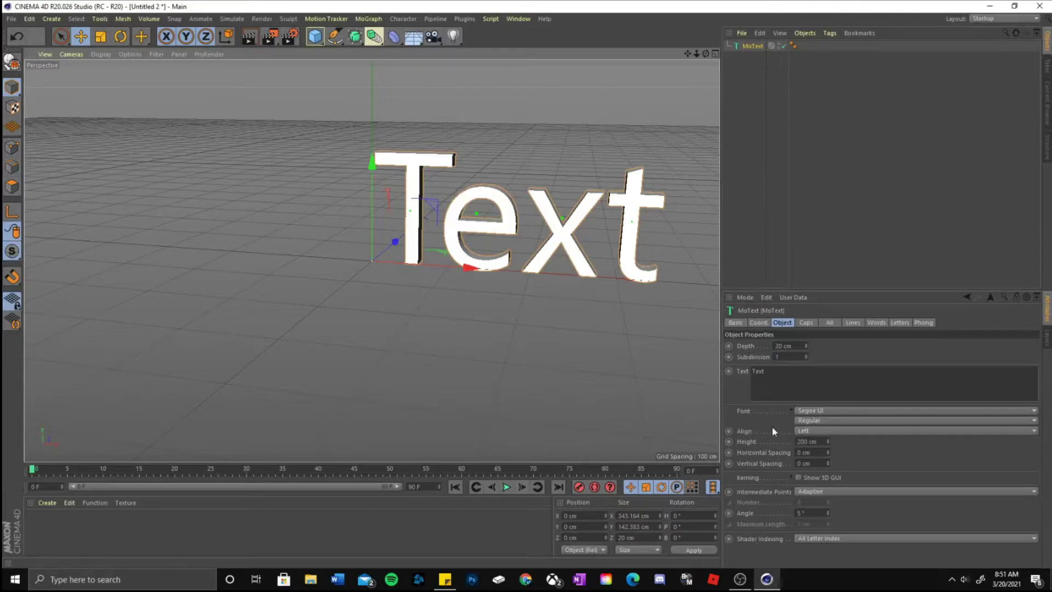
click(813, 429)
click(817, 456)
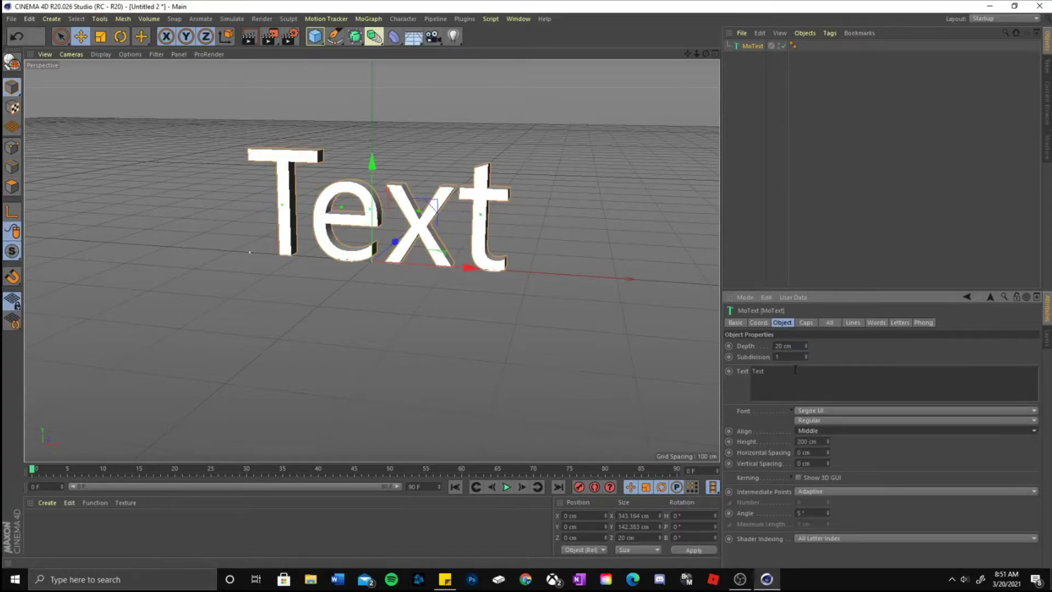
Change the MoText wording to GEN and set its font style to Bold
drag(763, 371, 718, 367)
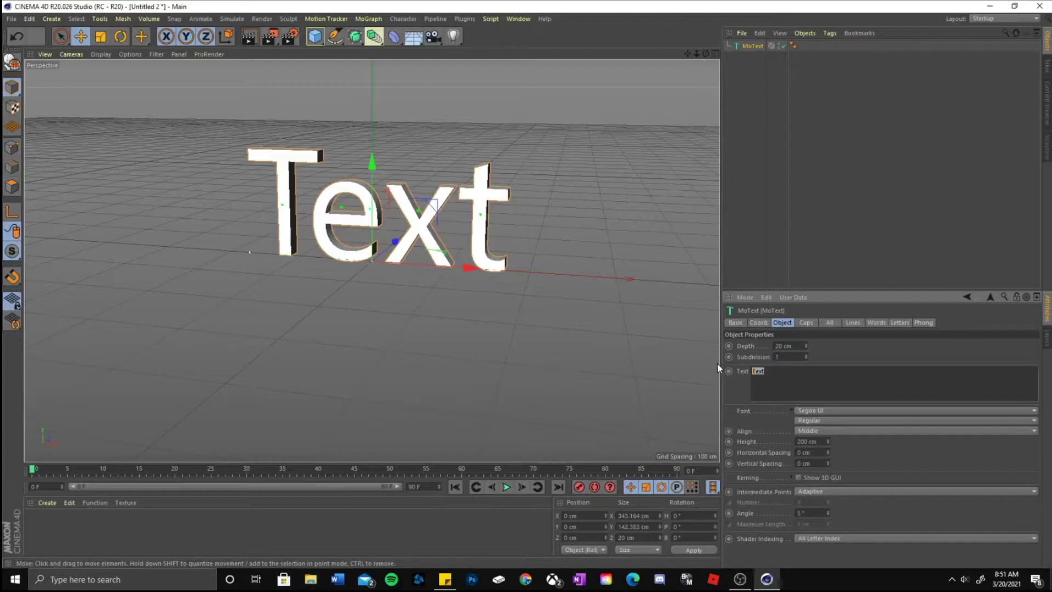
text(GEN)
click(482, 235)
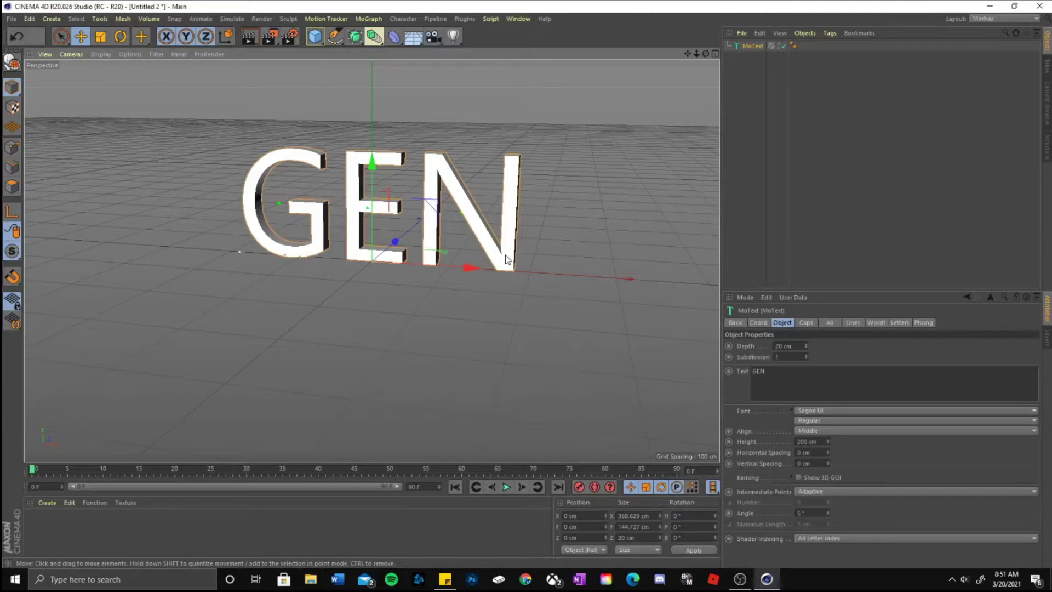
click(823, 419)
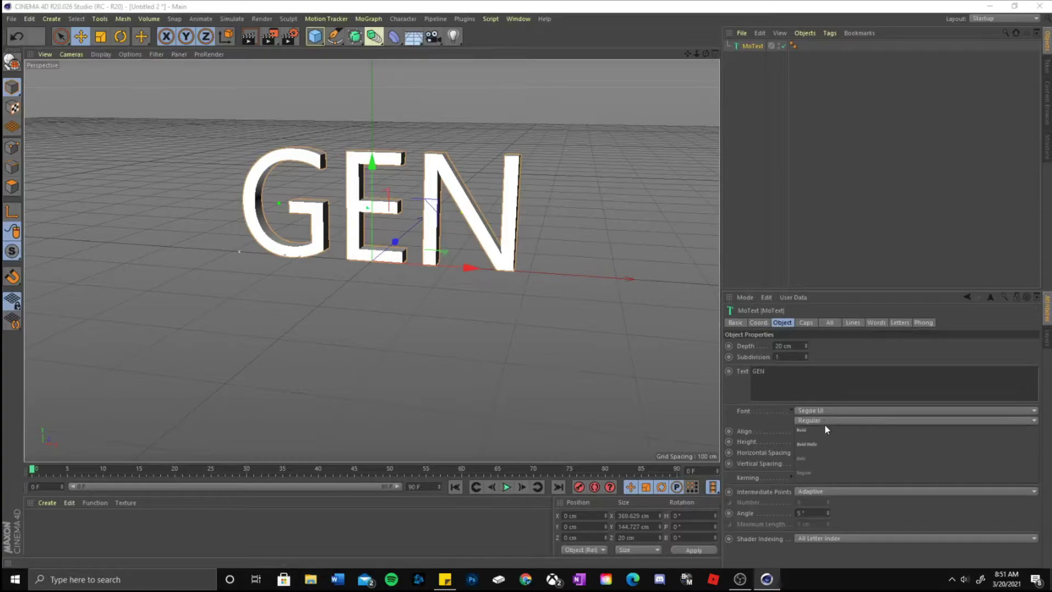
click(827, 428)
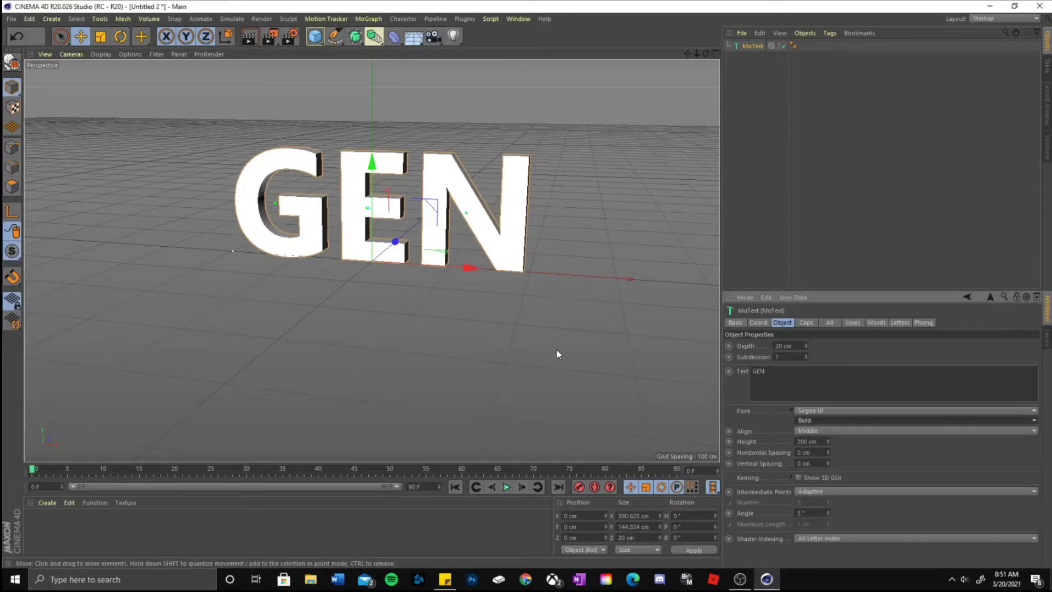
click(1018, 409)
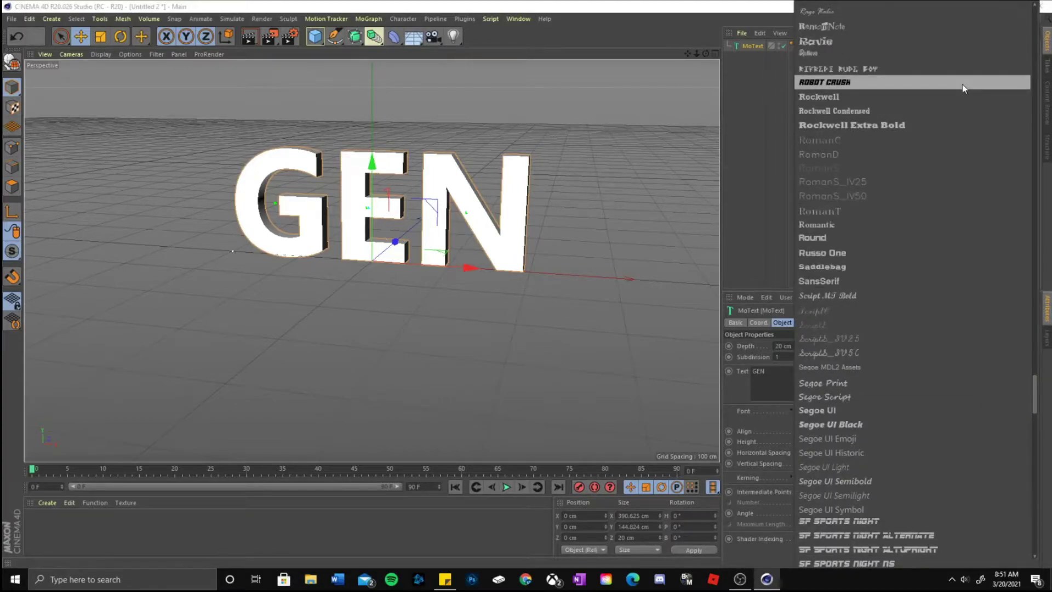
scroll(961, 110, down, 5)
click(760, 268)
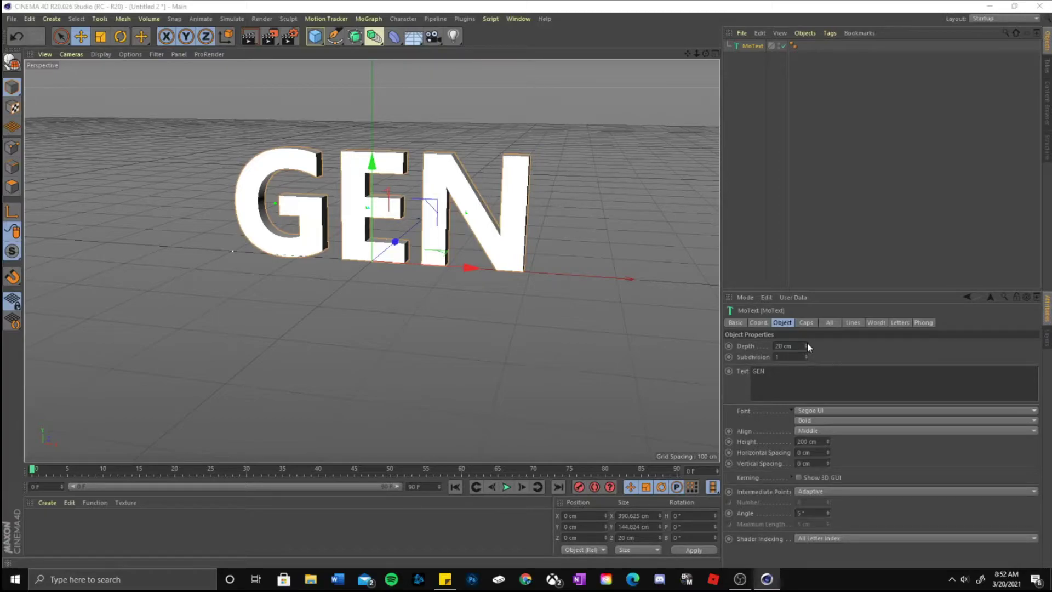
Set the GEN text's extrusion depth to 150 cm
mouse_move(806, 346)
mouse_down()
mouse_move(806, 328)
mouse_move(807, 349)
mouse_up()
click(784, 346)
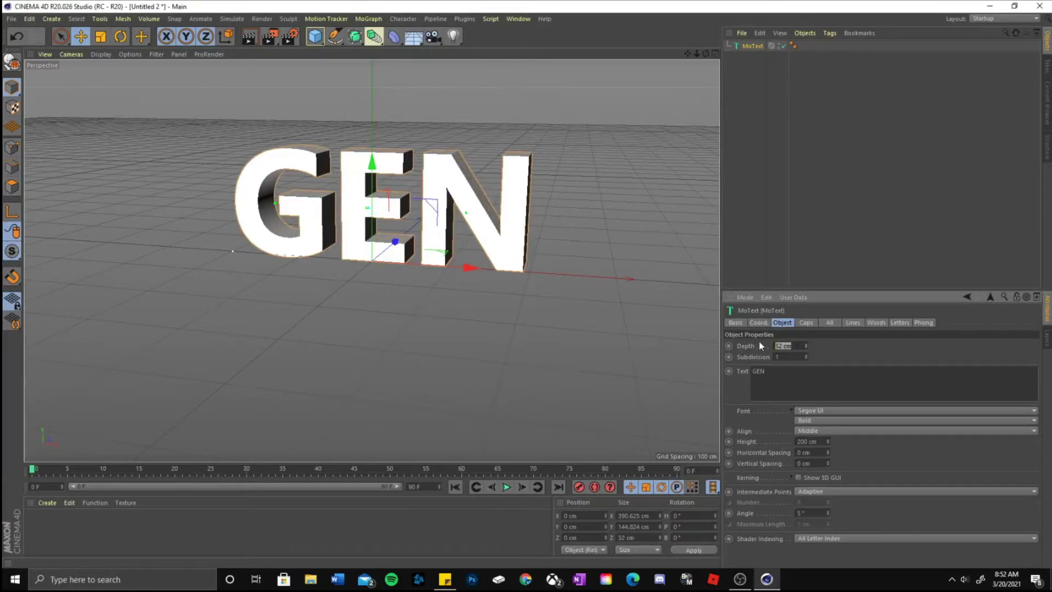
text(150)
key(Return)
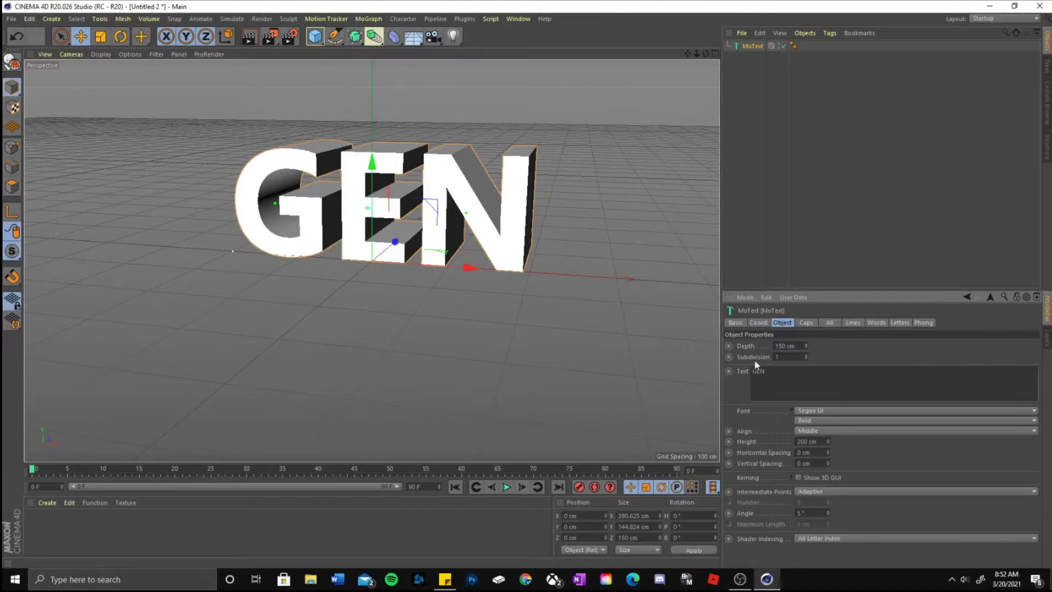
Create a new material and set its color to pure red with hue 0°, saturation 100% and value 100%
double_click(399, 534)
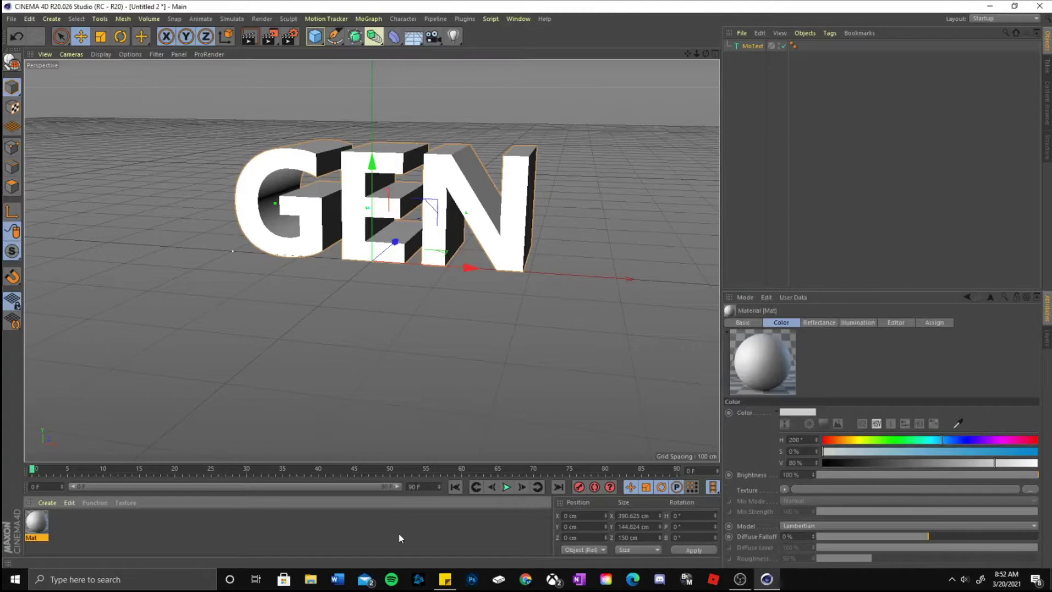
double_click(37, 525)
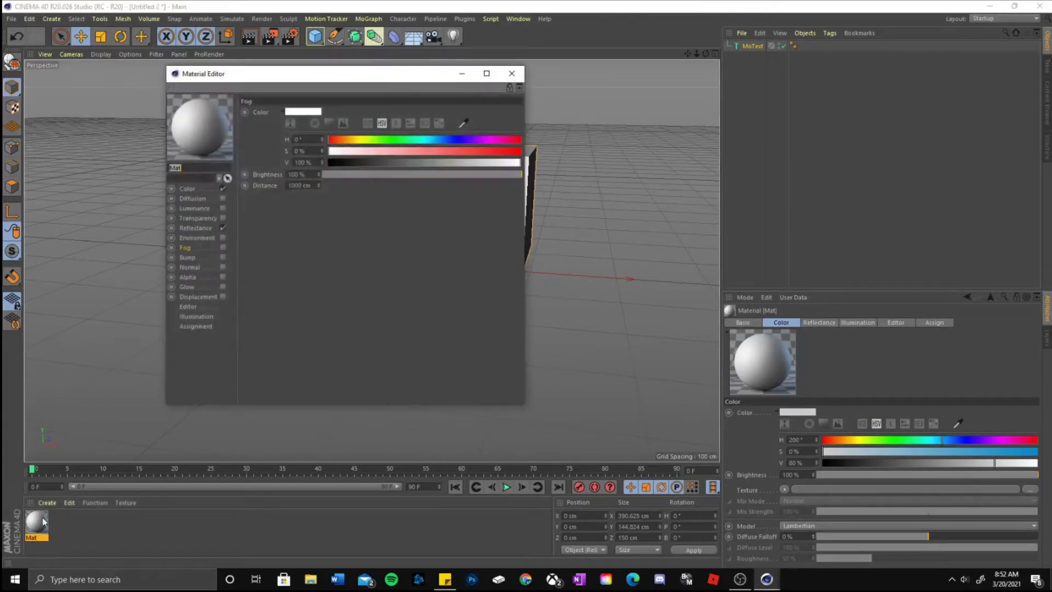
drag(386, 85, 830, 97)
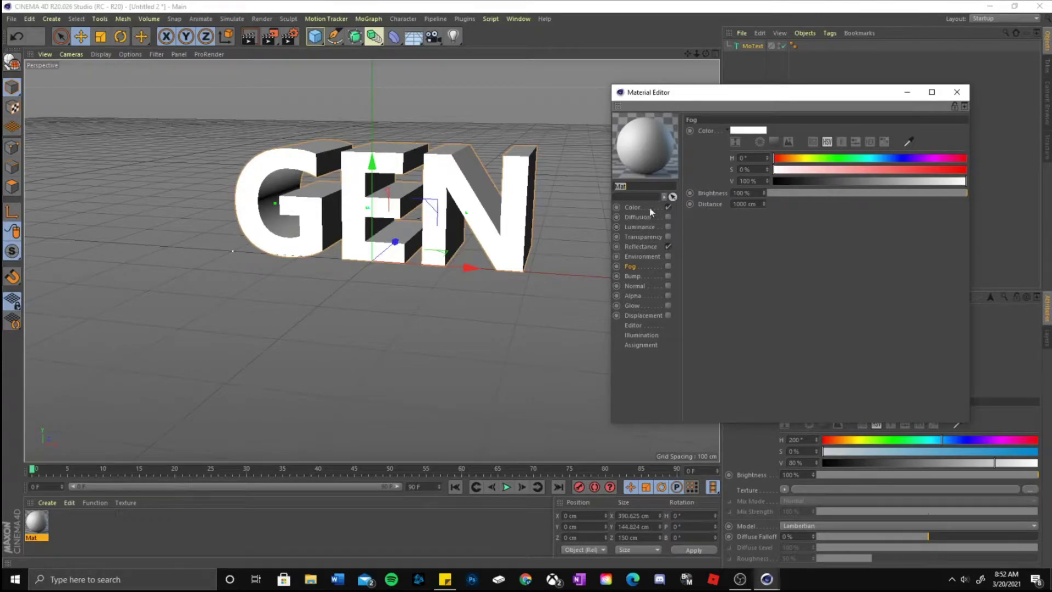
click(632, 208)
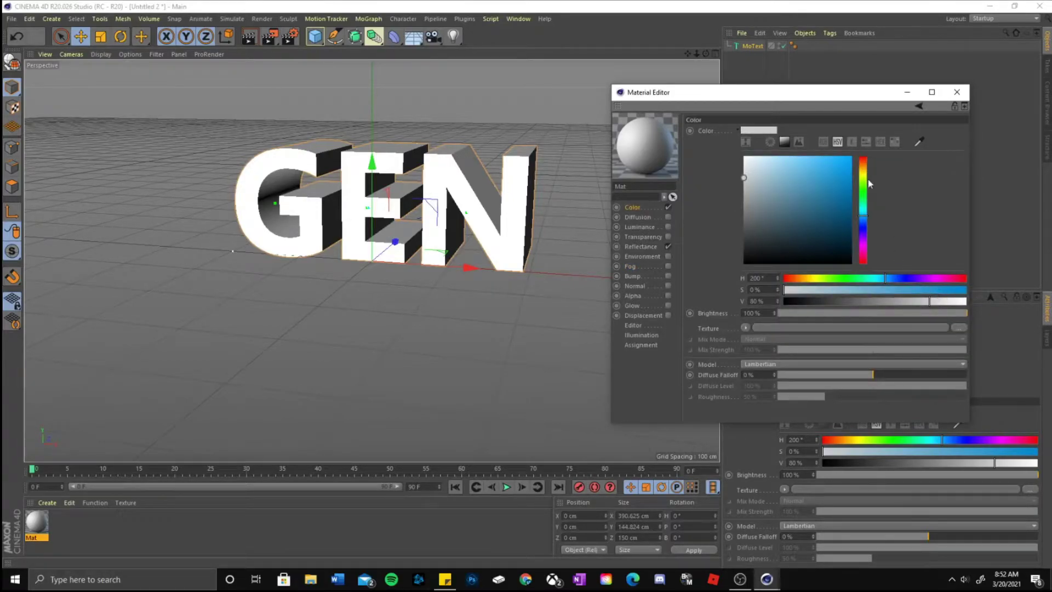
click(863, 158)
click(817, 171)
drag(817, 171, 851, 156)
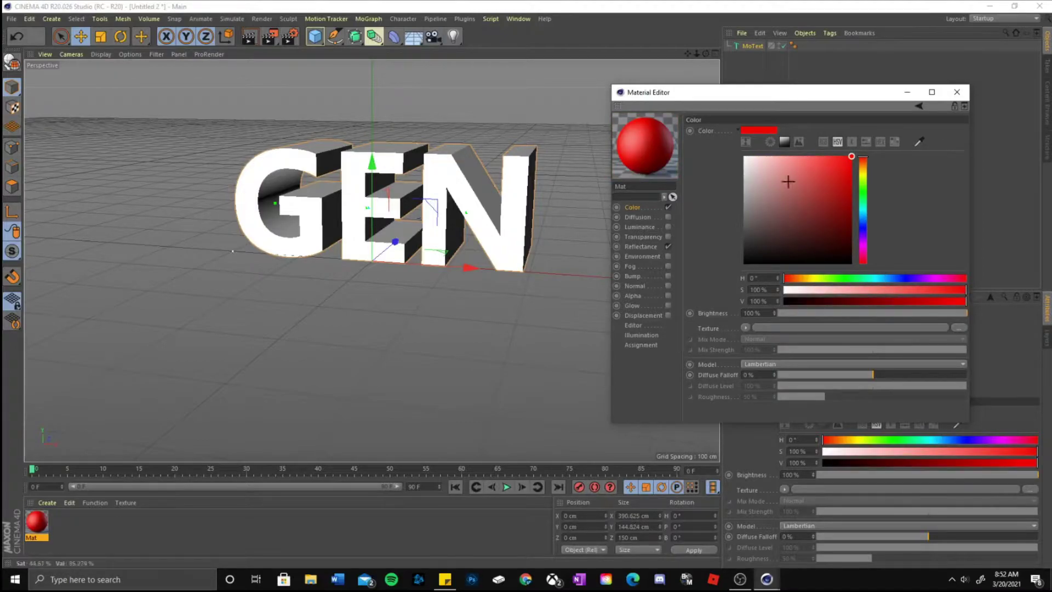
click(956, 92)
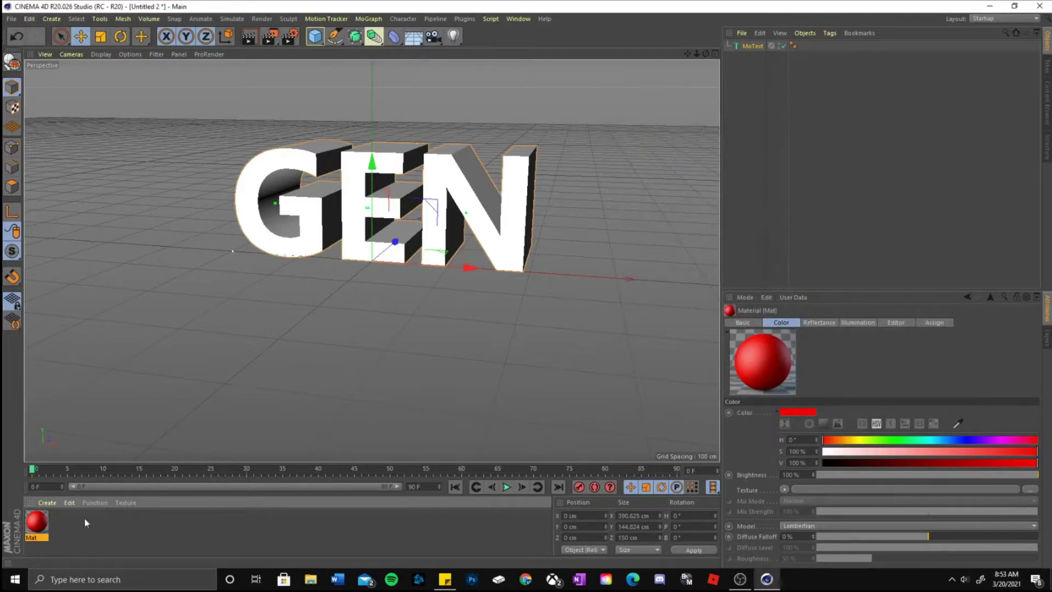
Apply the red material to the GEN text
drag(34, 524, 754, 52)
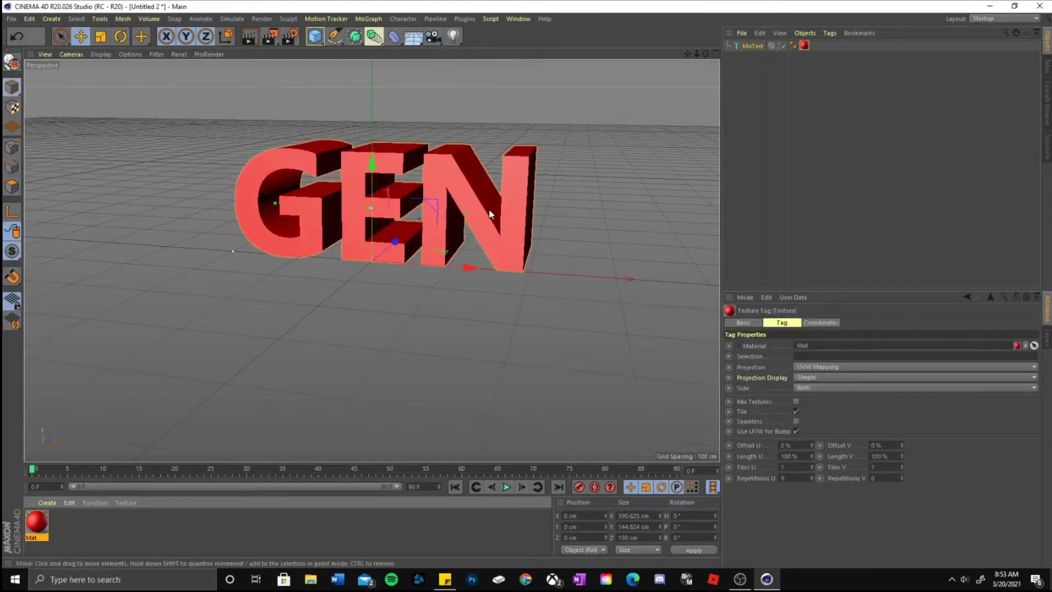
key(ctrl+z)
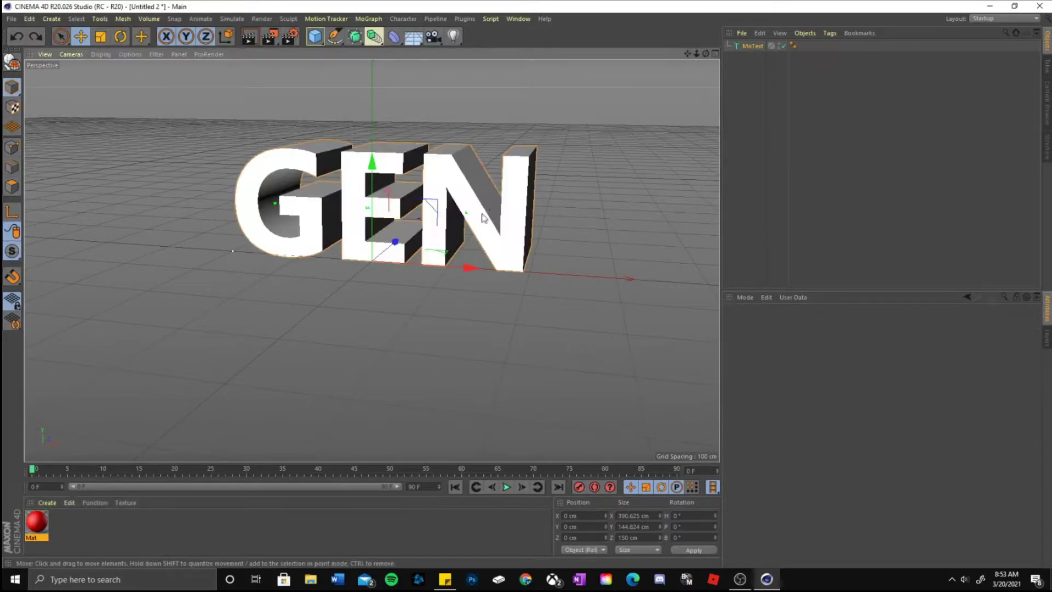
drag(37, 525, 510, 214)
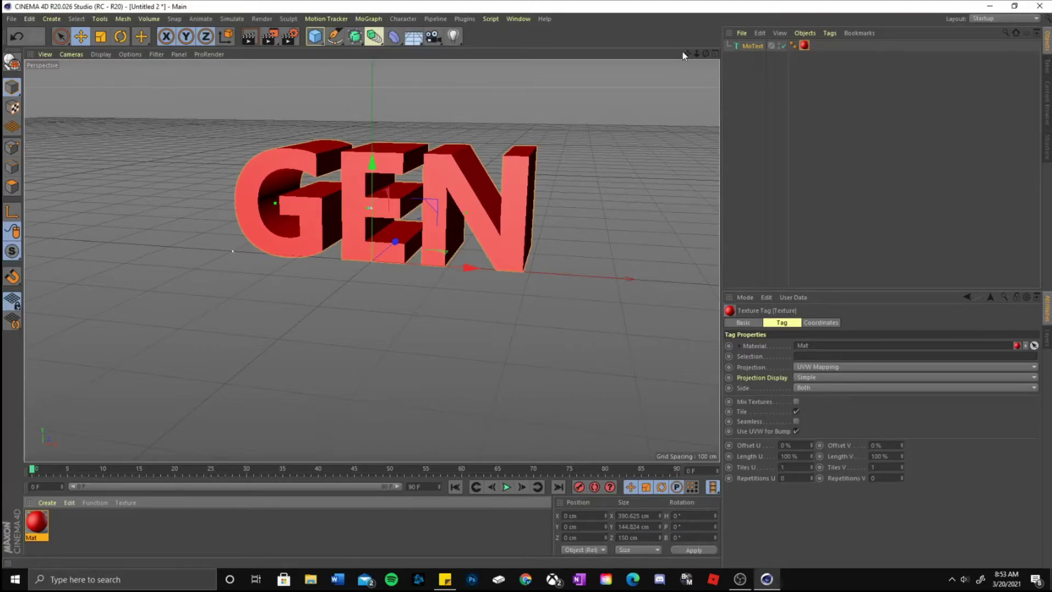
Add a spot light to the scene
mouse_move(696, 55)
mouse_down()
mouse_move(642, 61)
mouse_move(682, 39)
mouse_move(681, 61)
mouse_up()
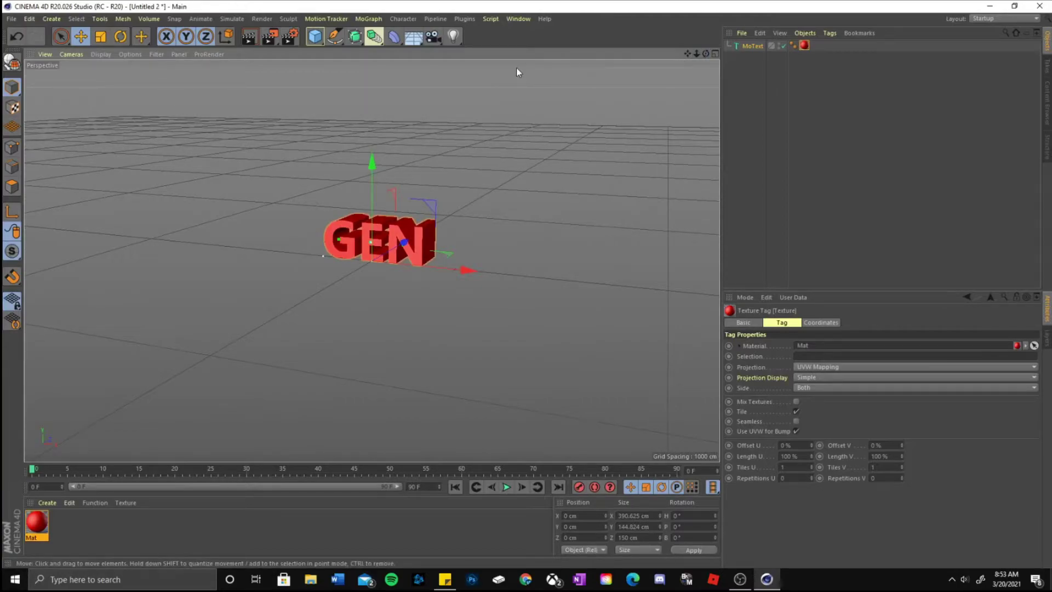
click(454, 37)
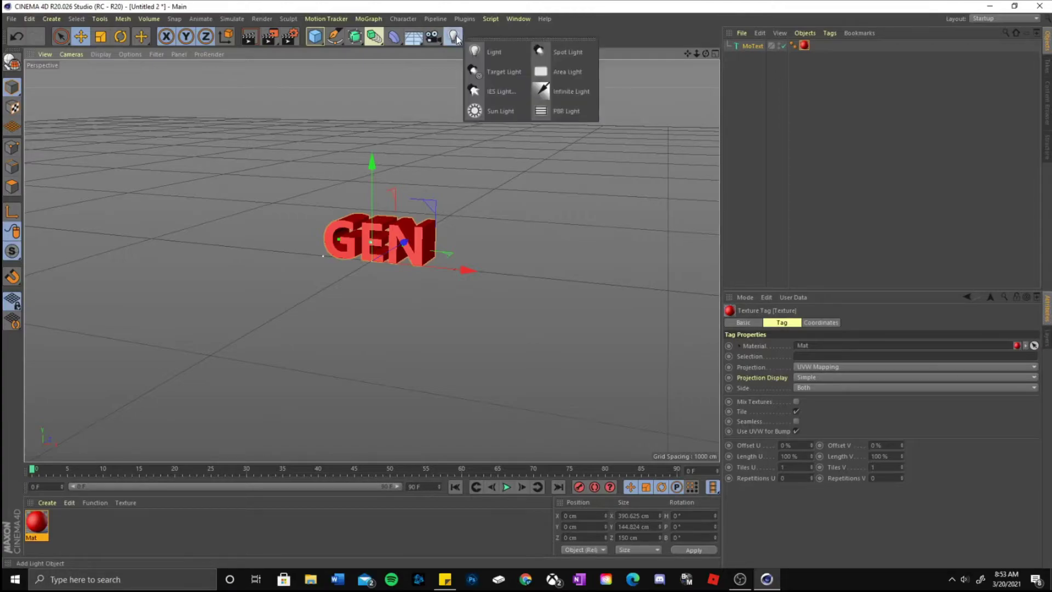
click(567, 53)
Move the spot light in front of the GEN text to about Z -849 cm and raise it to about Y 46 cm
drag(706, 54, 616, 148)
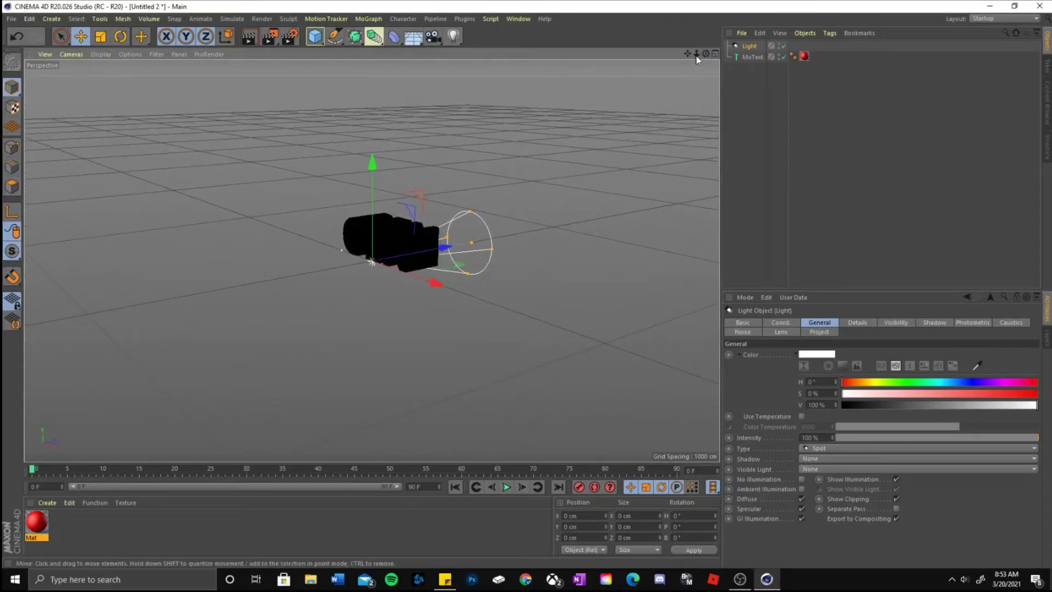
drag(697, 53, 687, 68)
drag(435, 252, 455, 249)
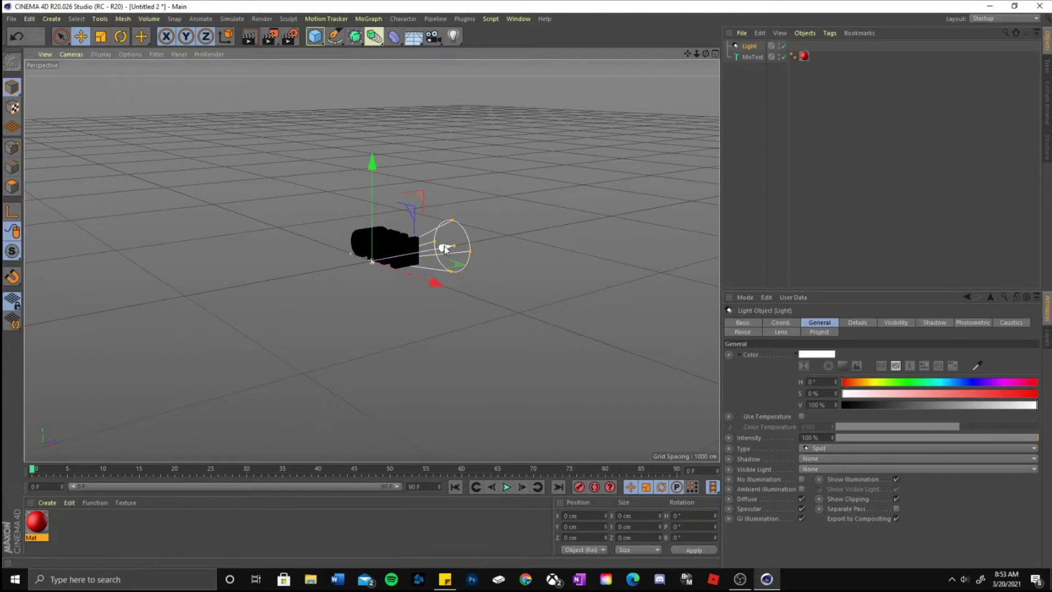
drag(445, 249, 306, 291)
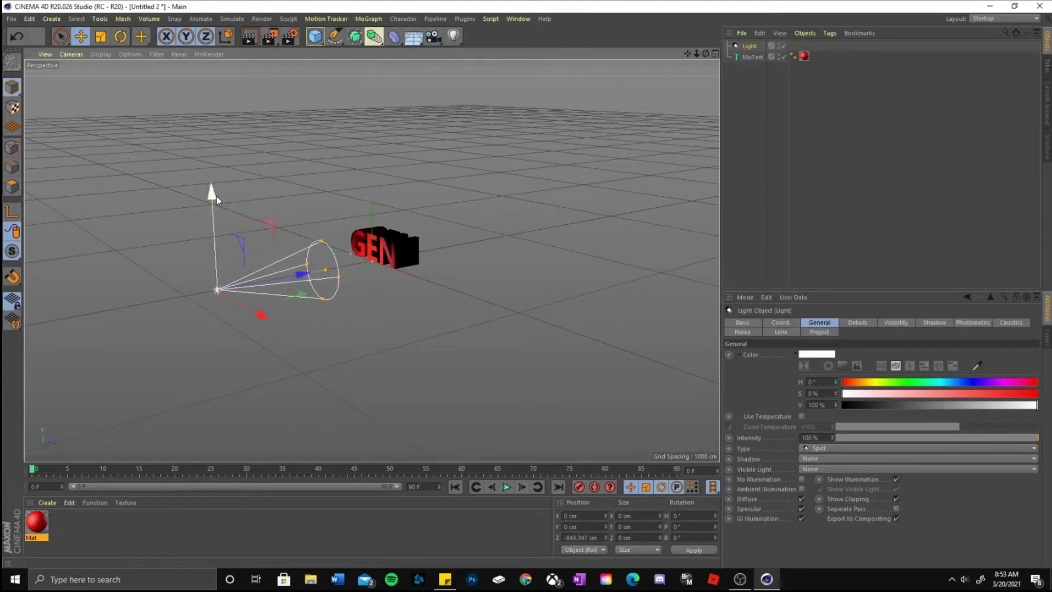
drag(211, 196, 212, 186)
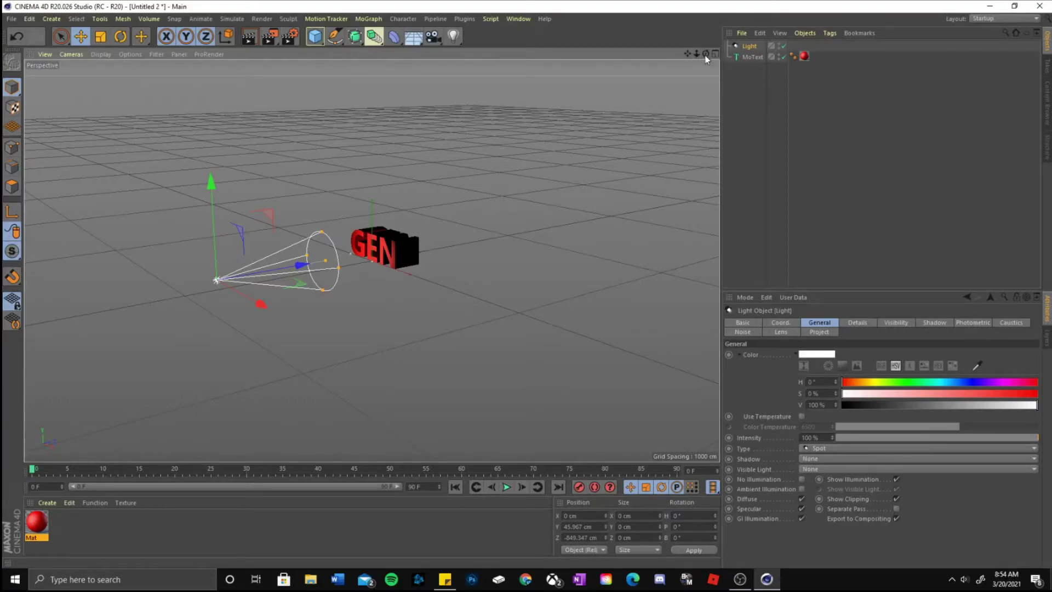
Widen the spot light's cone until it covers the whole GEN text
drag(706, 53, 629, 56)
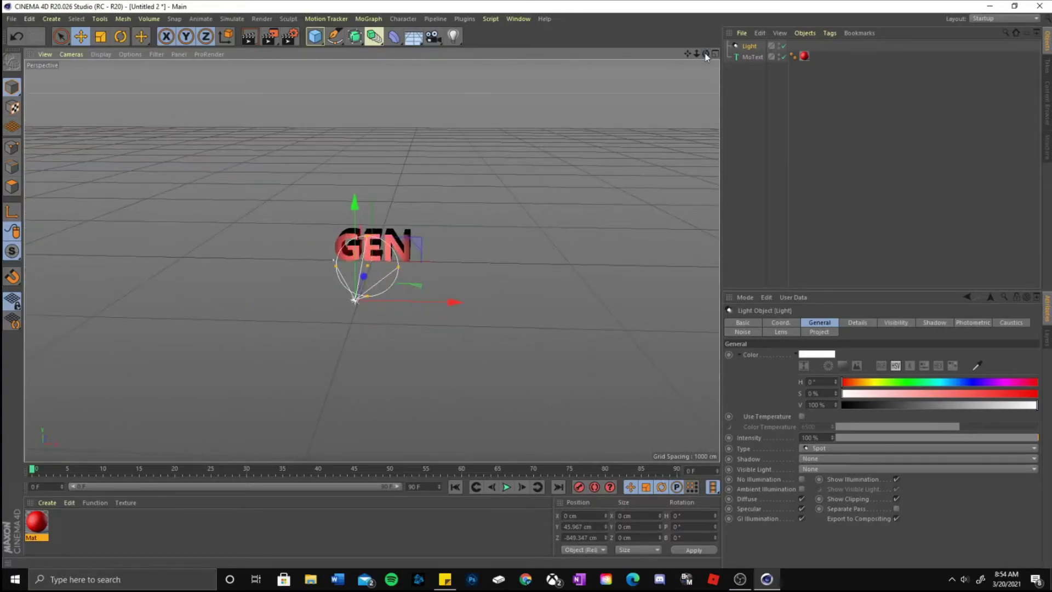
mouse_move(696, 53)
mouse_down()
mouse_move(723, 54)
mouse_move(688, 54)
mouse_move(683, 80)
mouse_move(681, 26)
mouse_move(699, 23)
mouse_move(656, 26)
mouse_move(704, 33)
mouse_move(699, 55)
mouse_move(710, 48)
mouse_up()
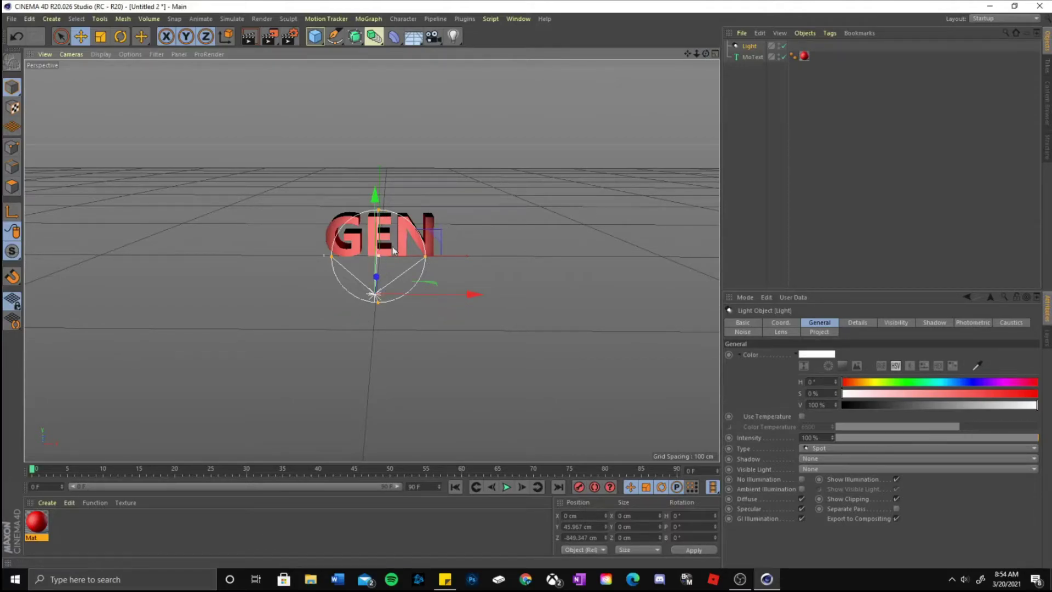
alt+drag(393, 251, 446, 232)
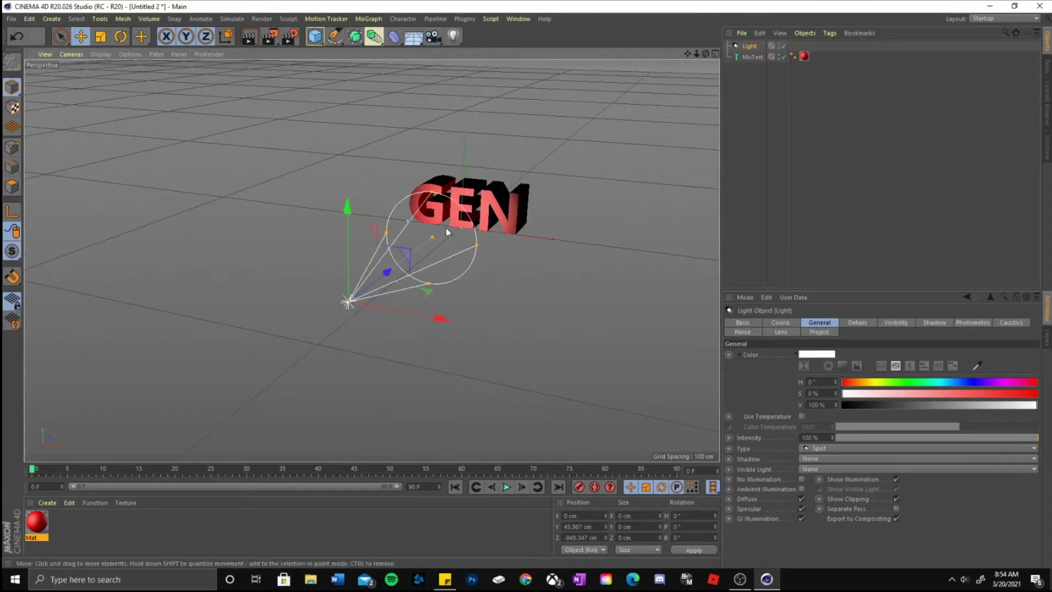
drag(432, 240, 537, 235)
Set the spot light's shadow type to Shadow Maps (Soft)
mouse_move(706, 53)
mouse_down()
mouse_move(685, 56)
mouse_move(701, 55)
mouse_up()
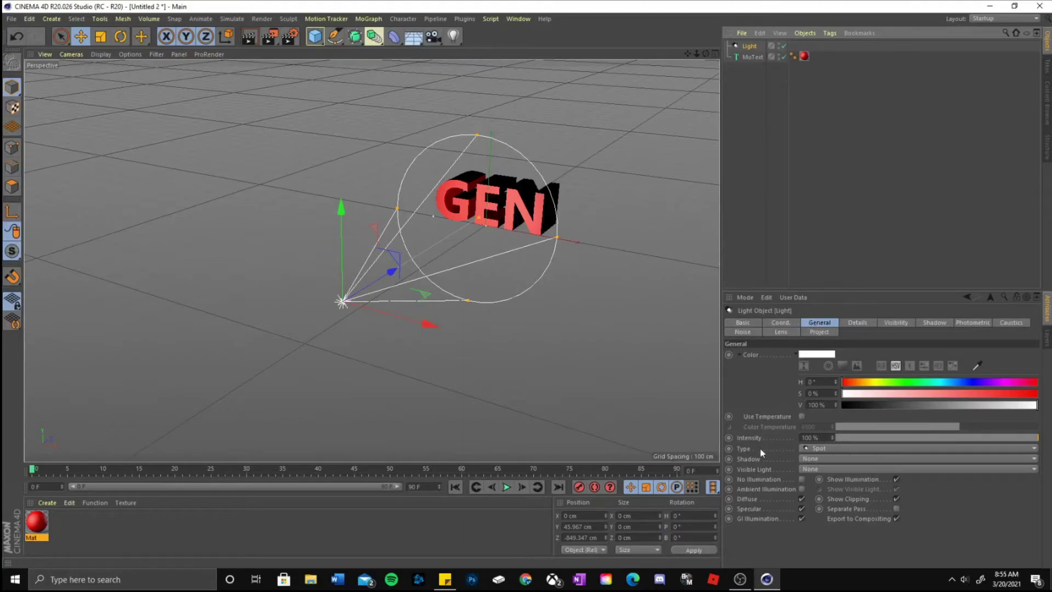
click(831, 454)
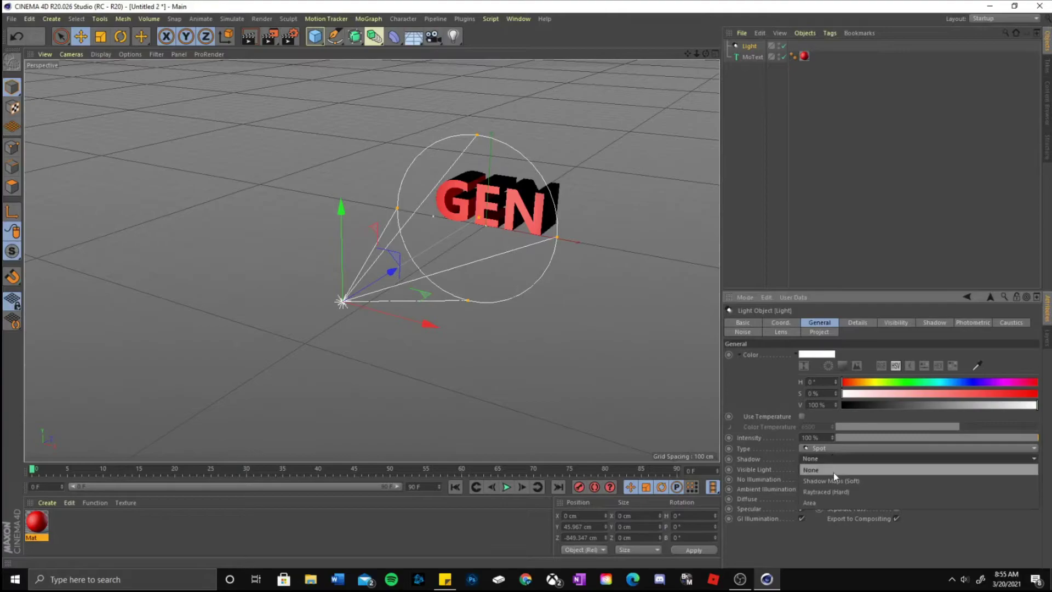
click(834, 482)
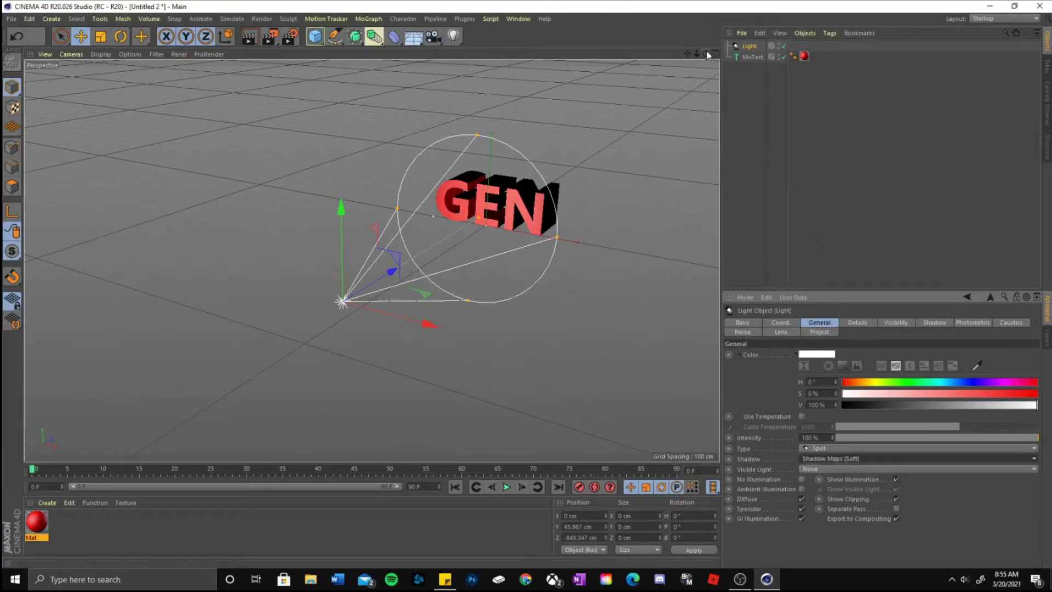
Set the render output resolution to 300 pixels per inch and the frame range to Current Frame
drag(707, 55, 693, 57)
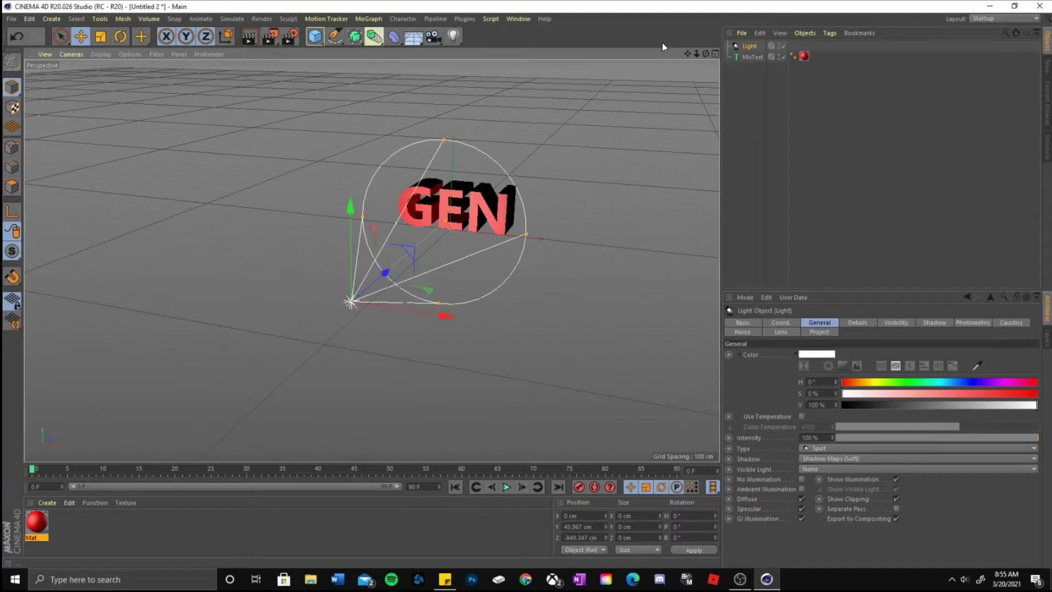
click(294, 37)
drag(506, 26, 737, 58)
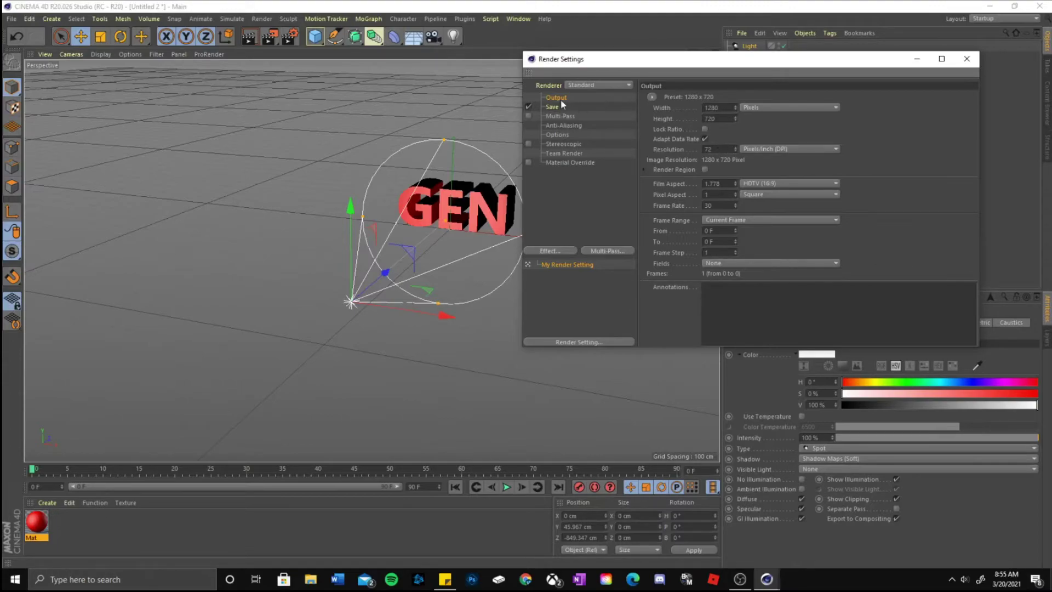
double_click(725, 149)
text(300)
key(Return)
click(724, 218)
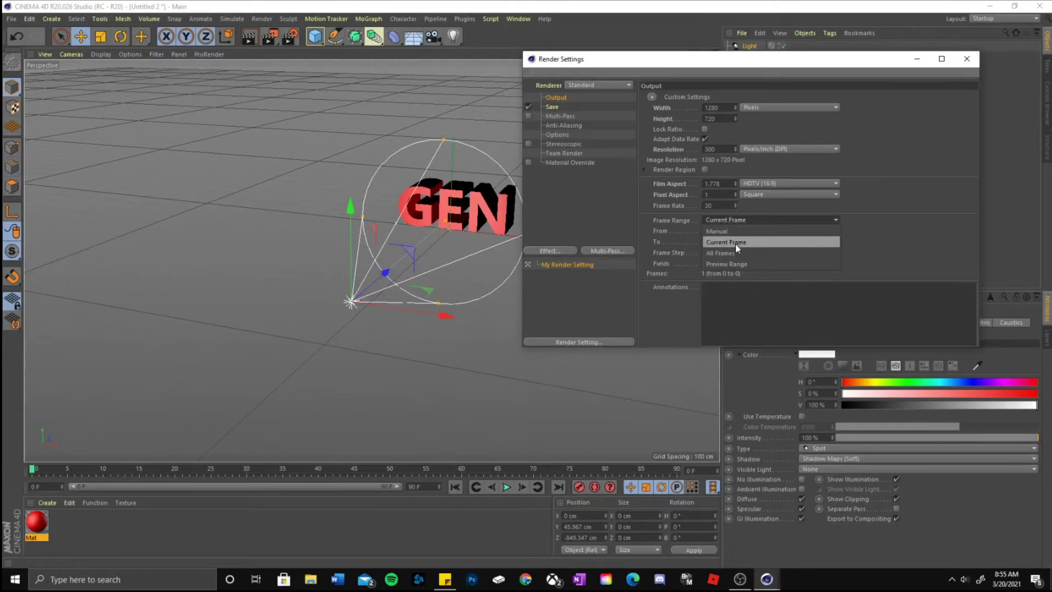
click(735, 242)
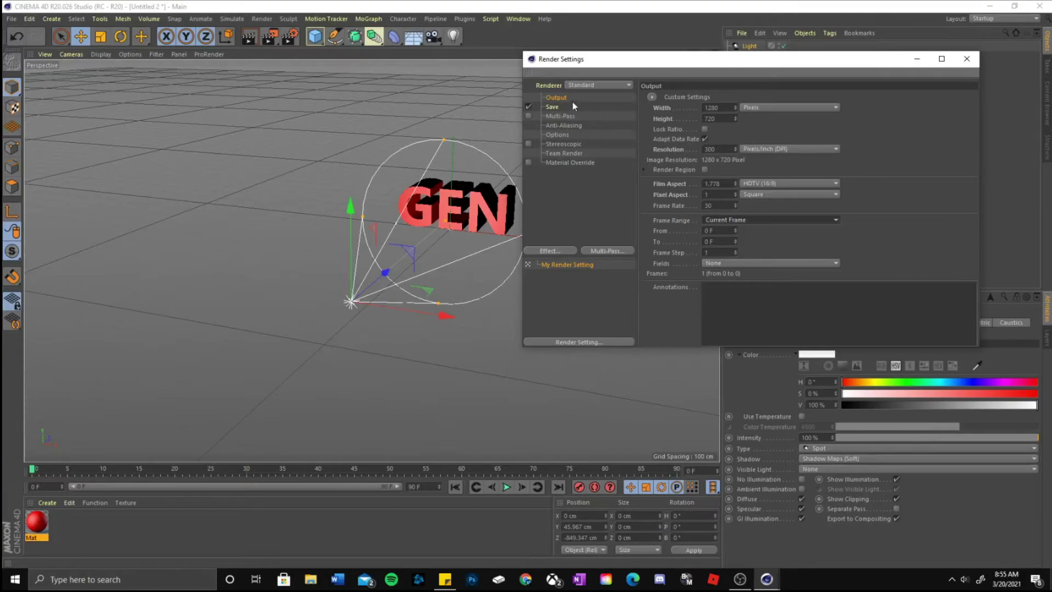
Set the render's save format to PNG with an alpha channel and 8 Bit/Channel depth
click(551, 108)
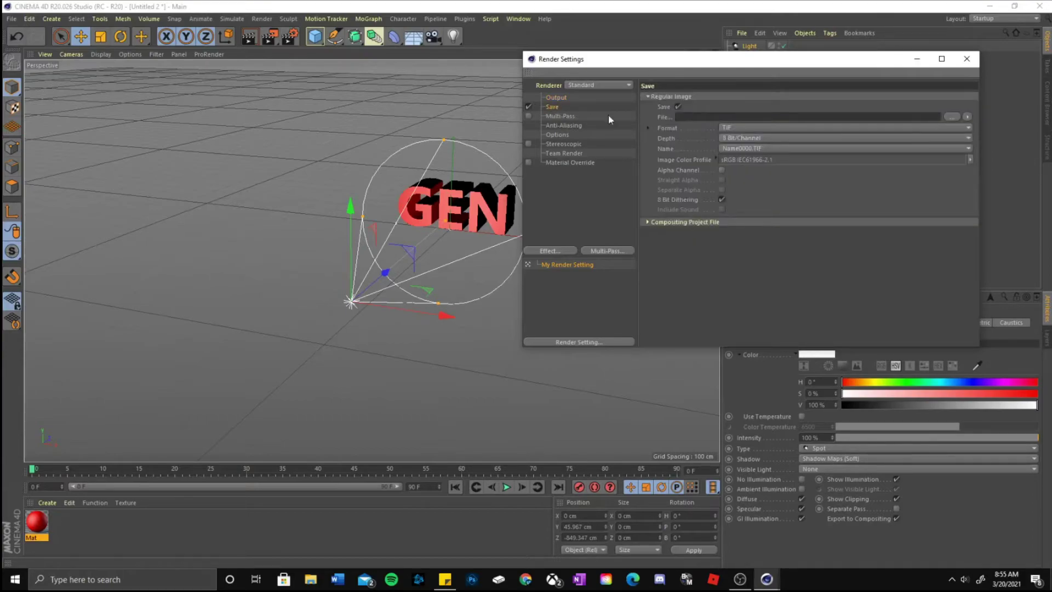
click(731, 127)
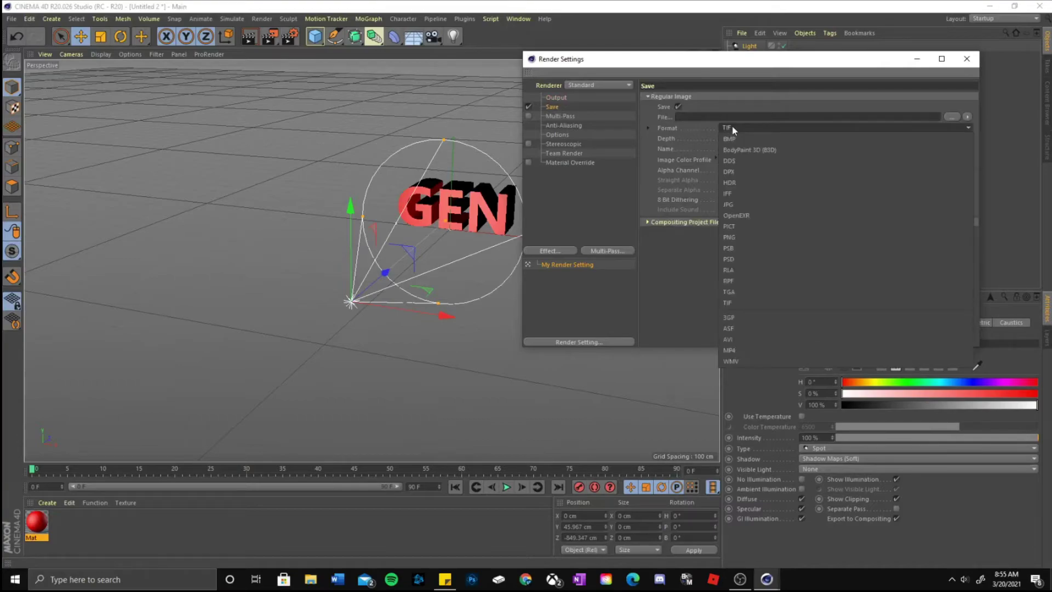
click(732, 238)
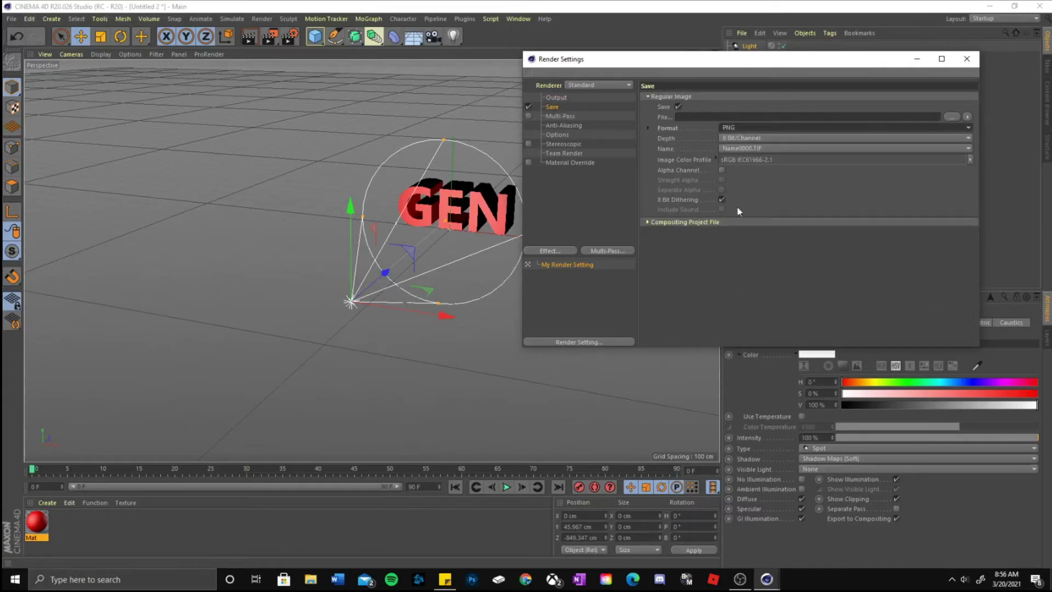
click(722, 170)
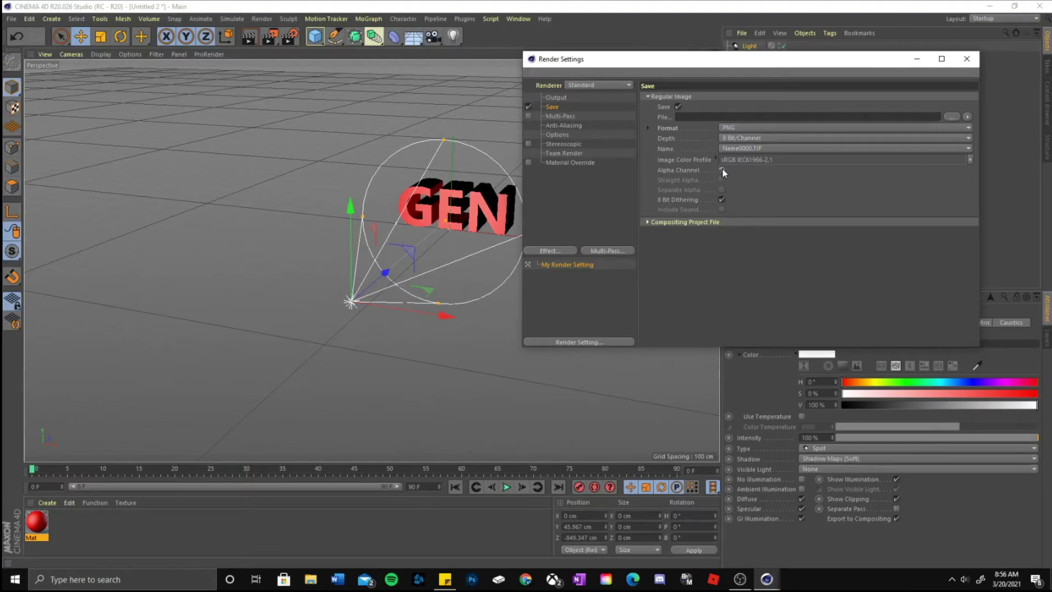
click(752, 137)
click(750, 197)
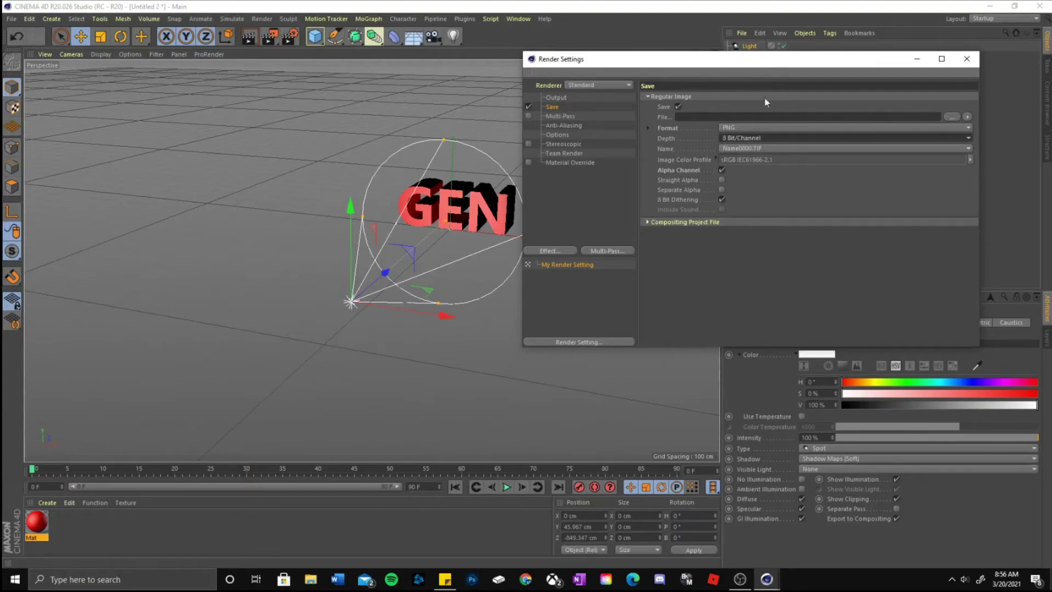
Add the Global Illumination effect to the render settings and put the settings window away
drag(755, 61, 796, 134)
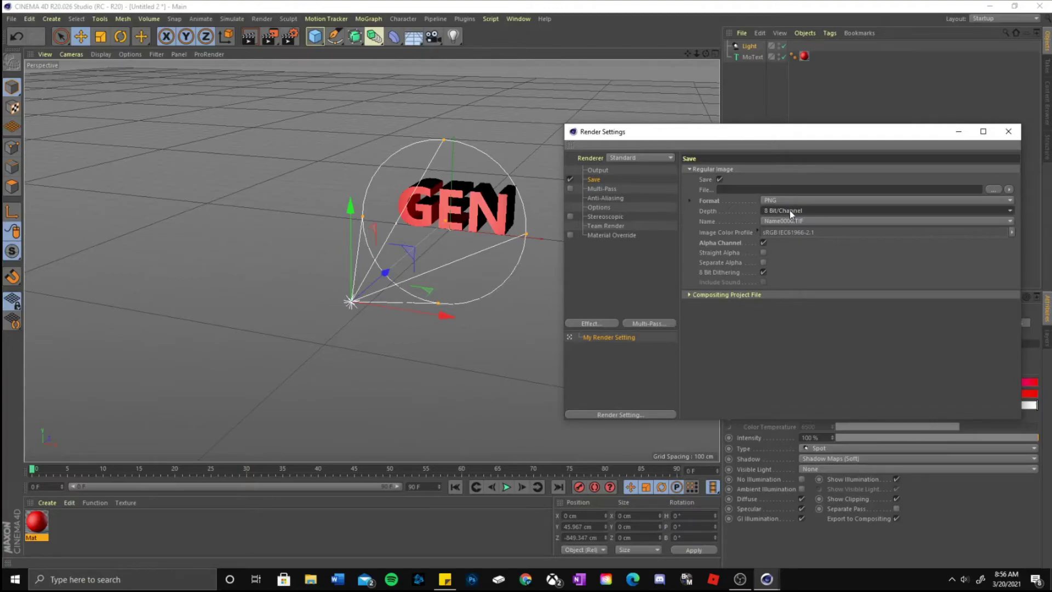
click(598, 322)
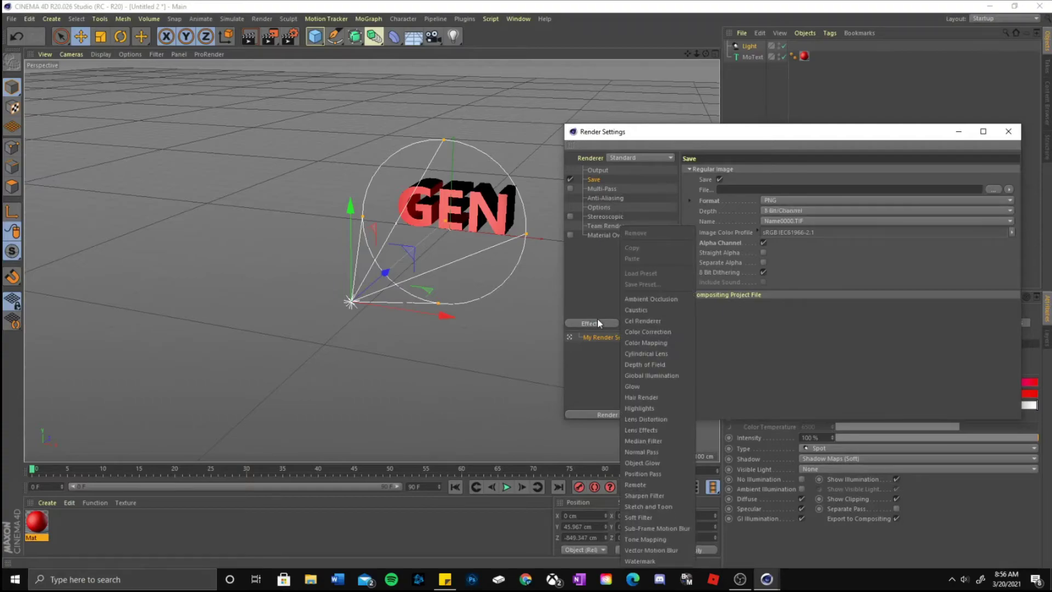
click(657, 375)
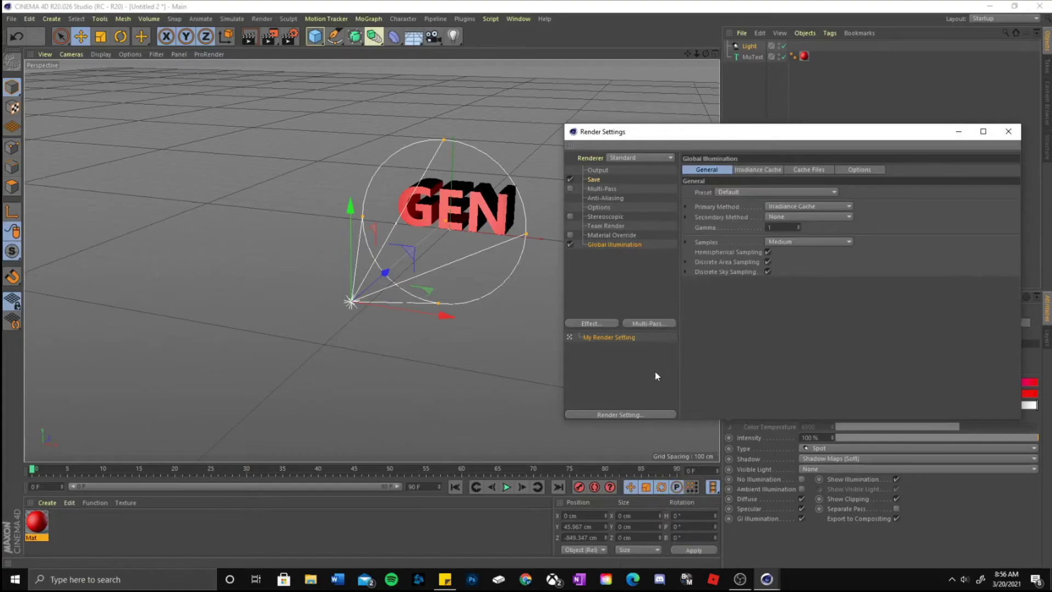
drag(751, 132, 772, 143)
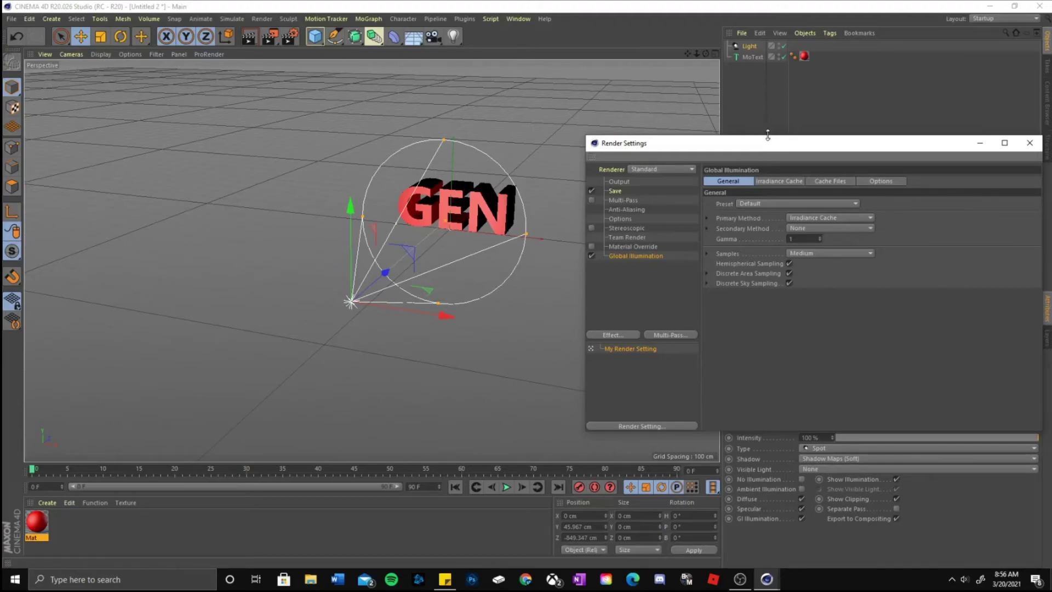
drag(770, 143, 700, 143)
click(960, 143)
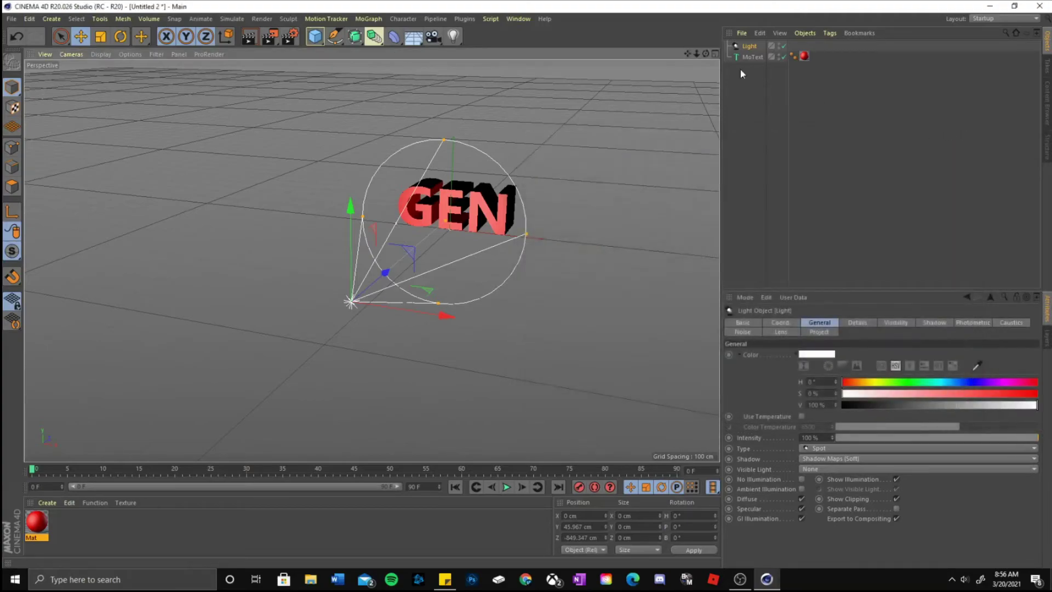
Render the GEN text from a nearly frontal view to the Picture Viewer and centre the rendered image there
mouse_move(705, 53)
mouse_down()
mouse_move(742, 14)
mouse_move(692, 54)
mouse_move(739, 54)
mouse_move(662, 50)
mouse_move(669, 37)
mouse_move(703, 54)
mouse_up()
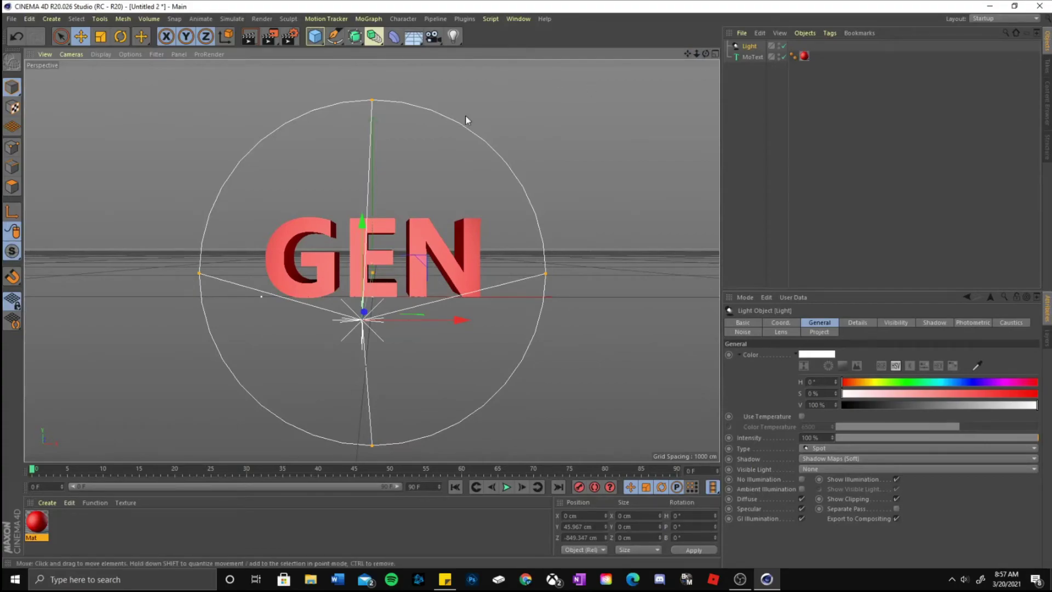
click(269, 37)
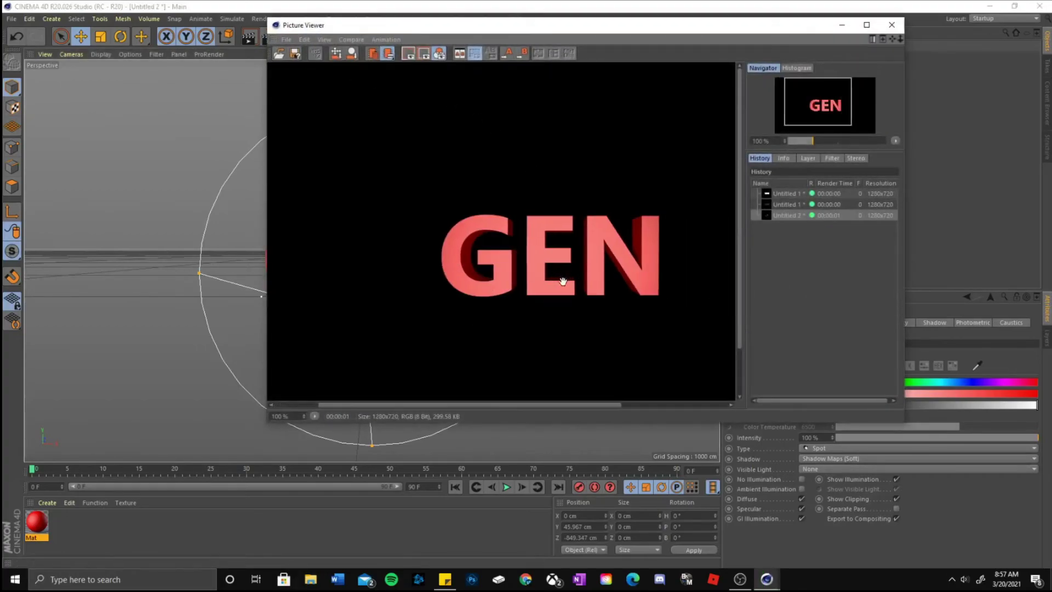
mouse_move(528, 278)
mouse_down()
mouse_move(542, 279)
mouse_move(521, 274)
mouse_move(542, 274)
mouse_up()
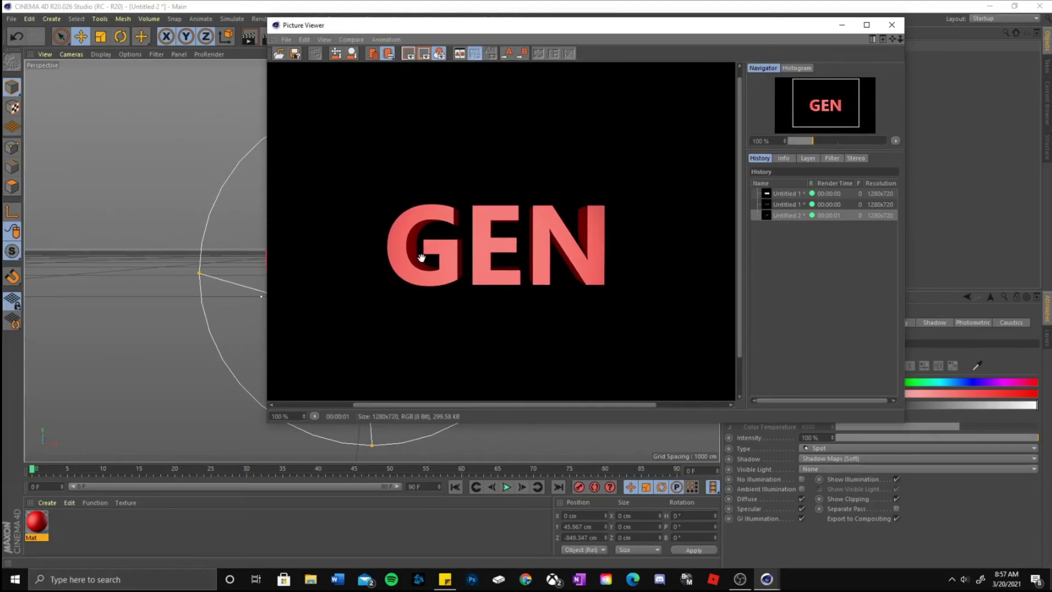
Save the rendered still image as gen.png in the Renders folder, in PNG format with alpha channel
click(285, 40)
click(312, 67)
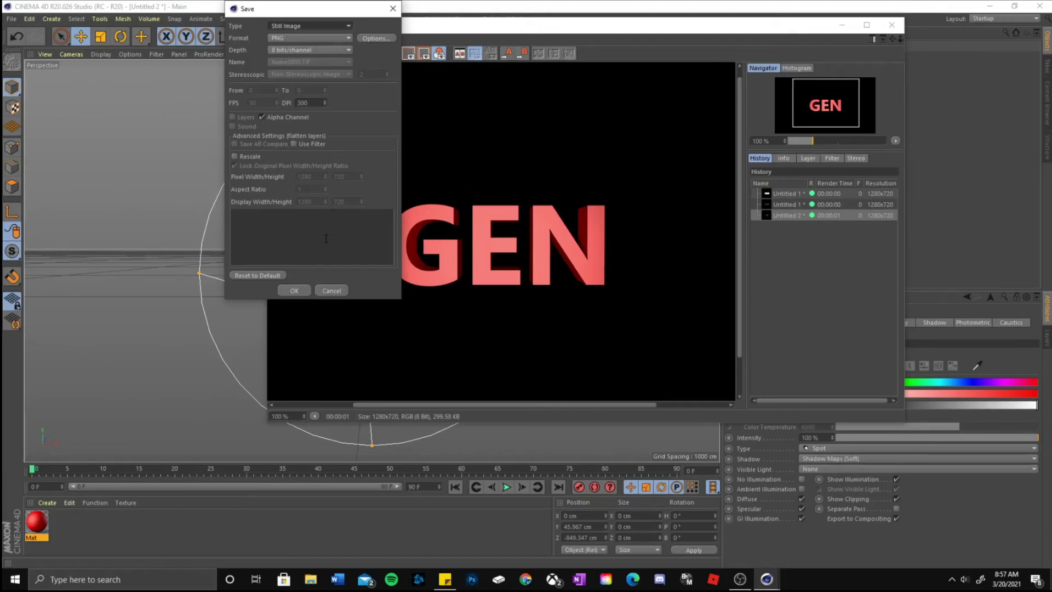
click(294, 291)
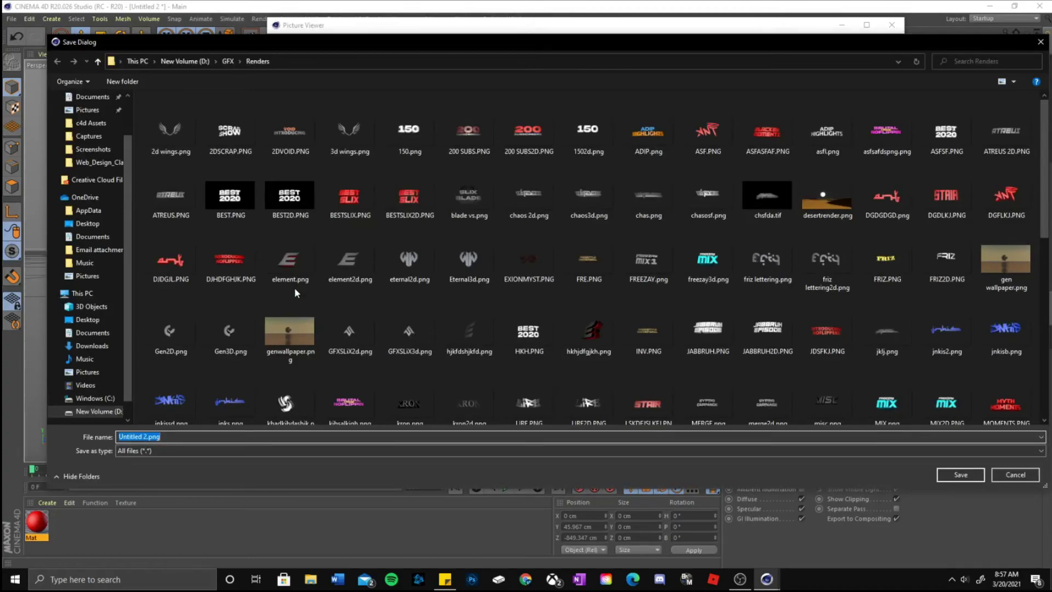
text(gen.png)
click(960, 475)
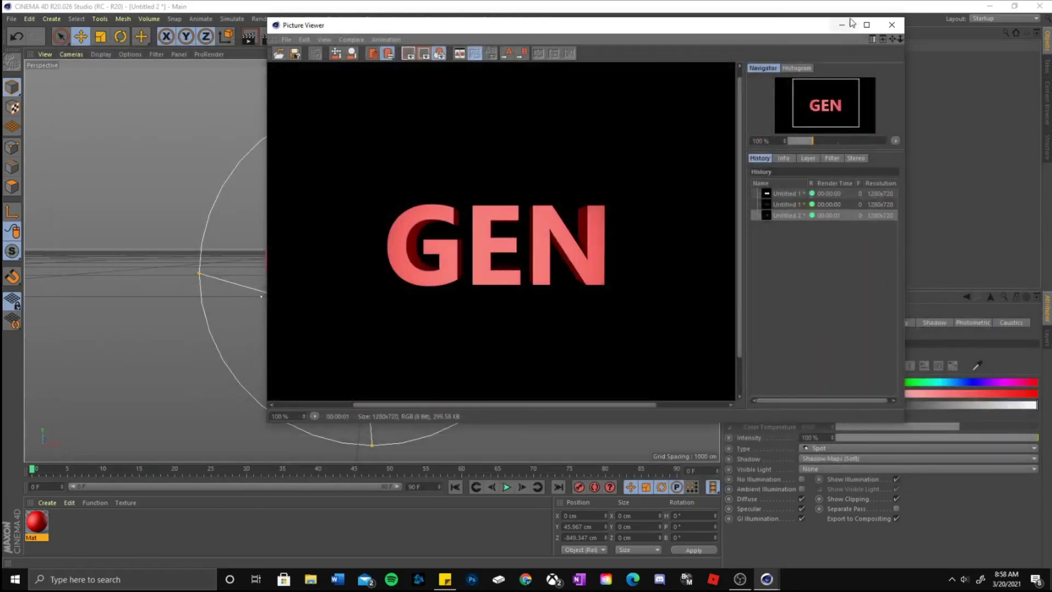